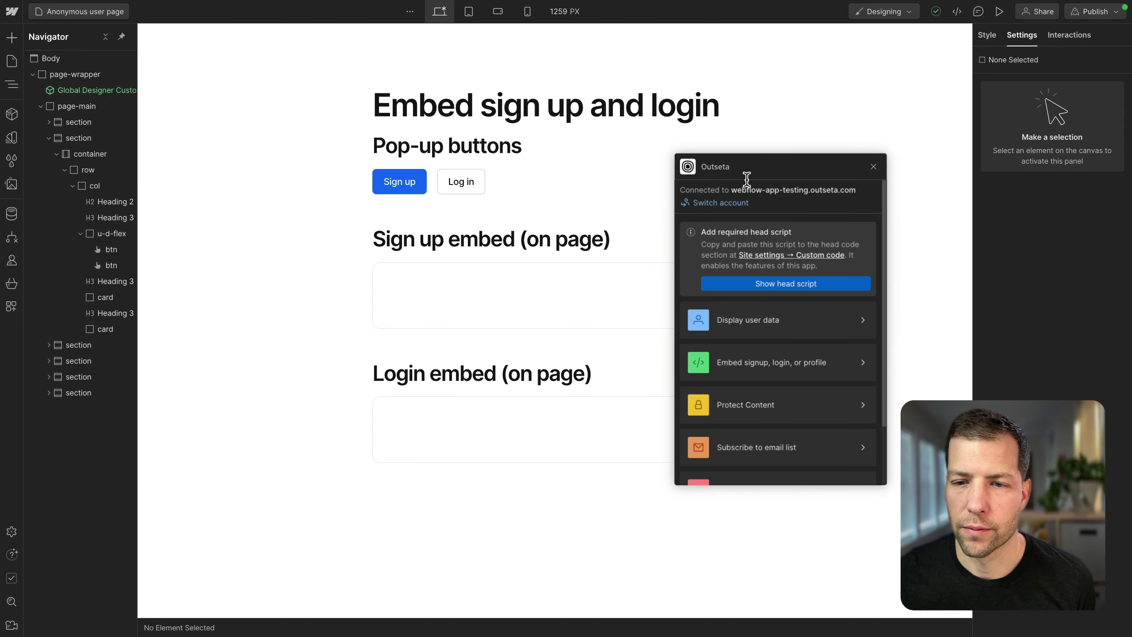
drag(771, 167, 779, 173)
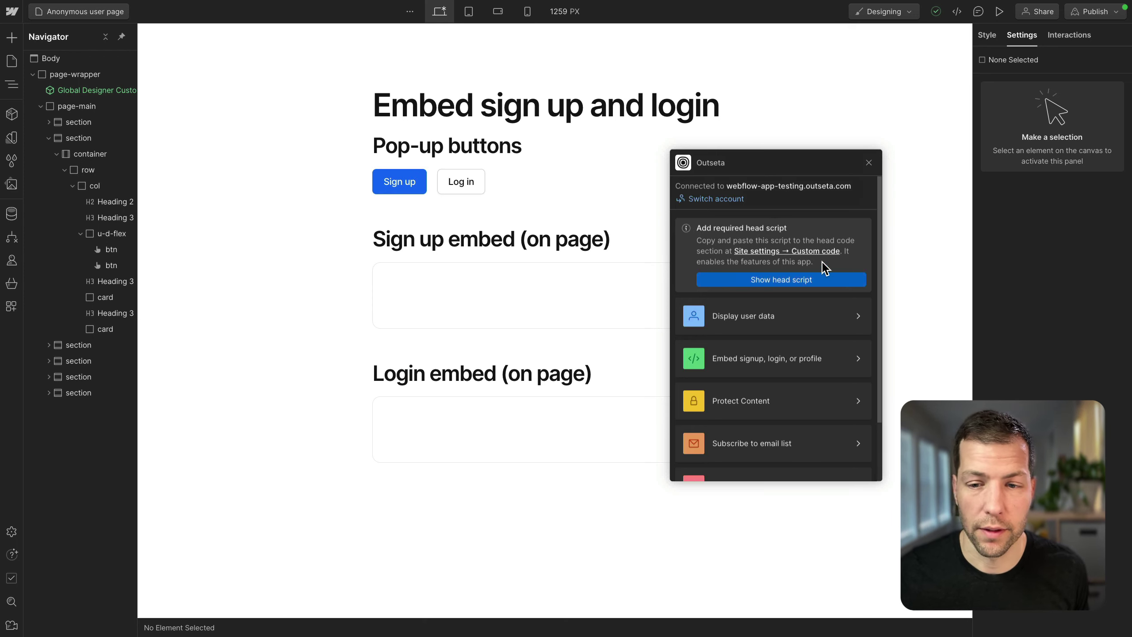
scroll(766, 325, down, 2)
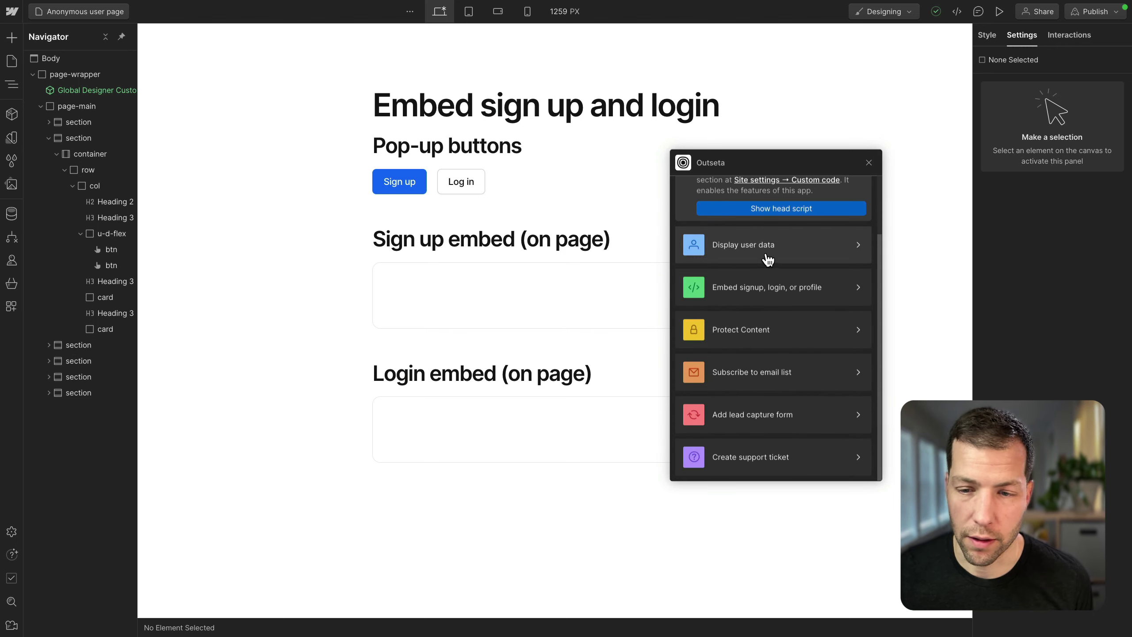
scroll(776, 461, up, 1)
scroll(777, 461, up, 2)
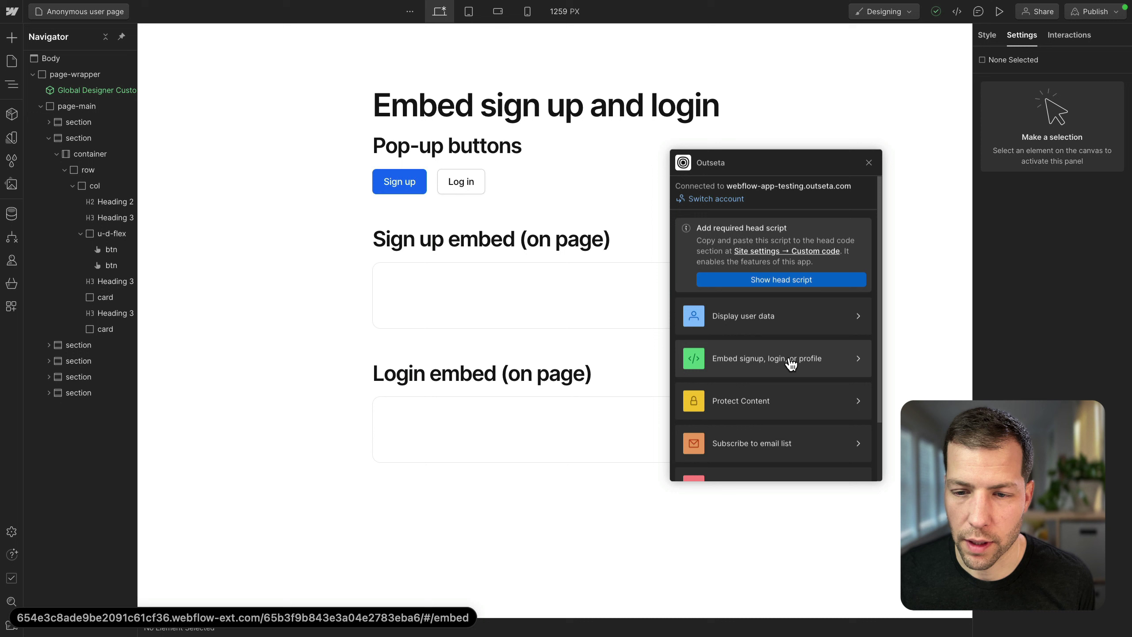
Step: Attach an Outseta sign-up pop-up for the Basic Plan, skipping plan options, to the Sign up button
click(758, 359)
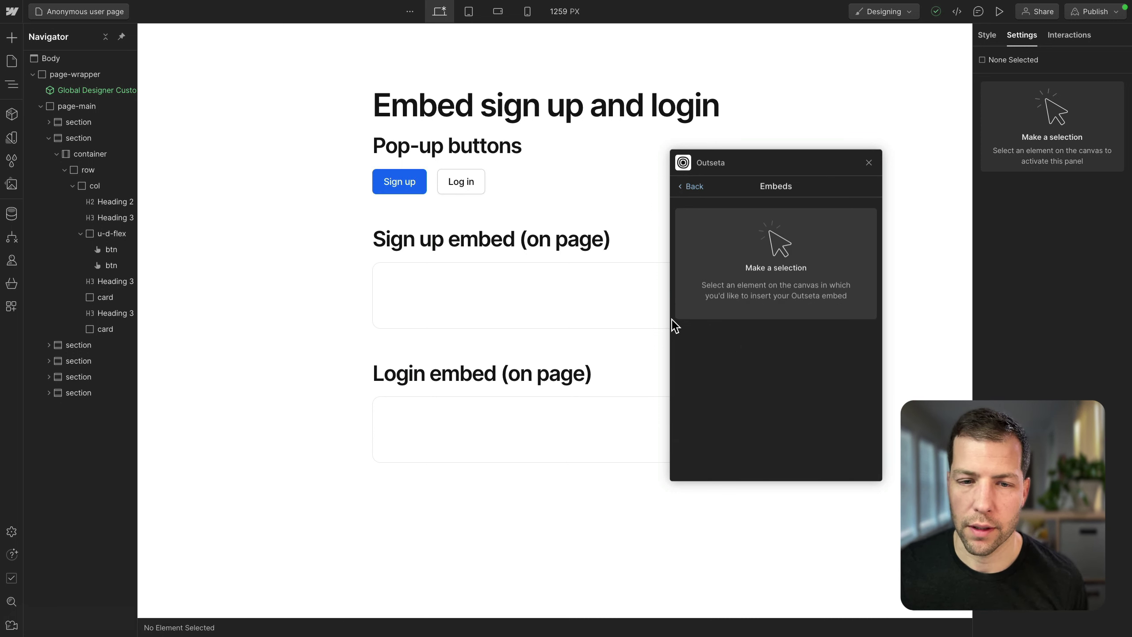
click(391, 187)
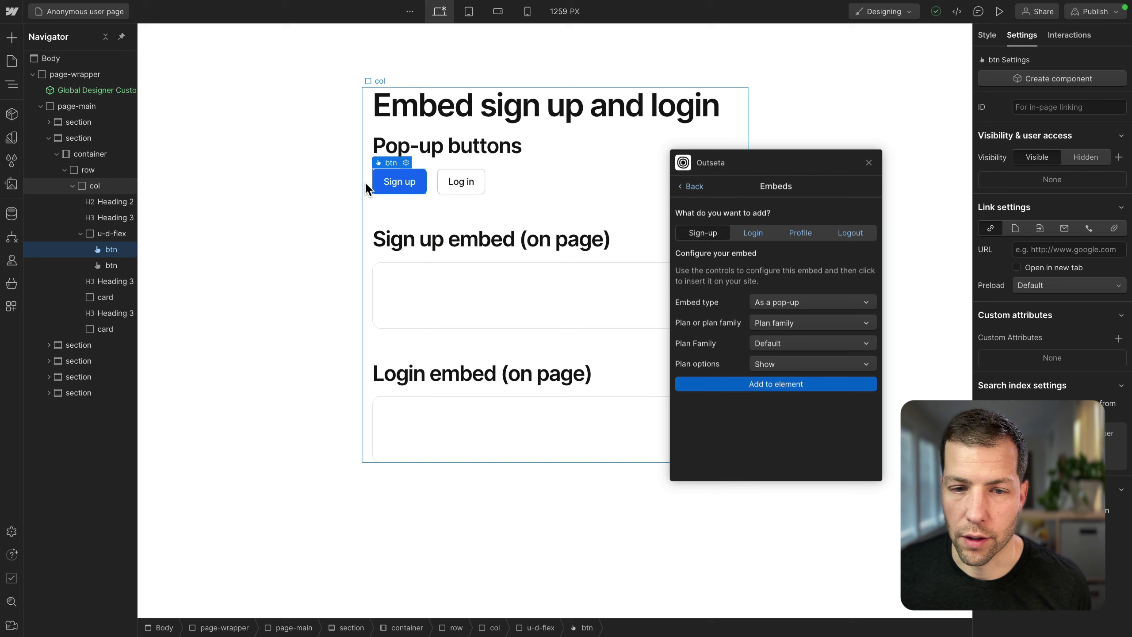
click(795, 303)
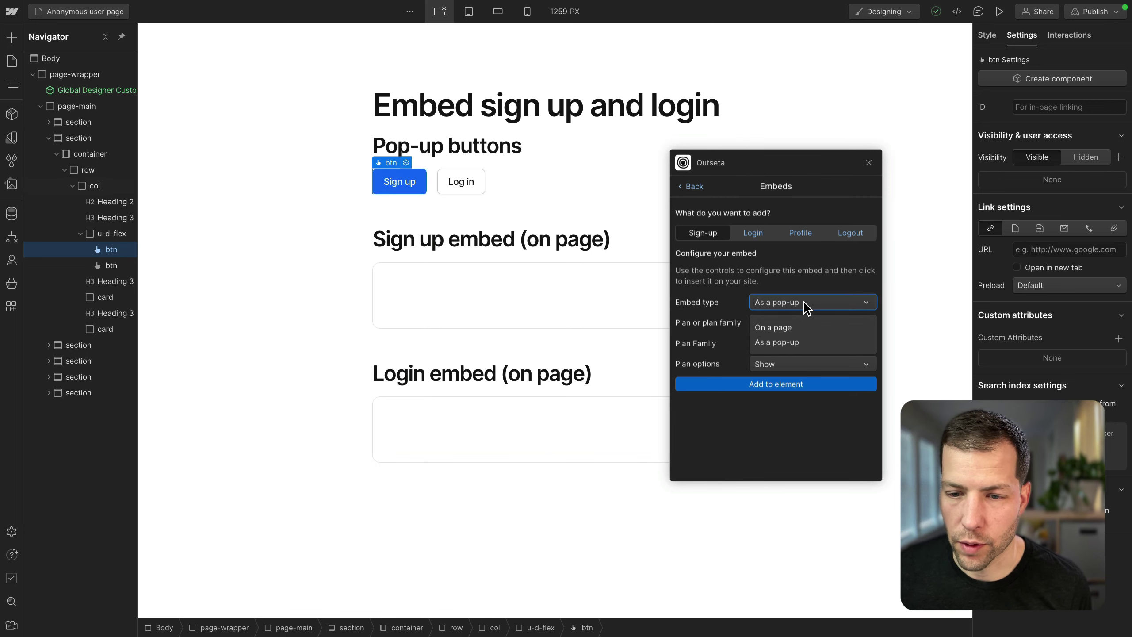
click(801, 302)
click(785, 327)
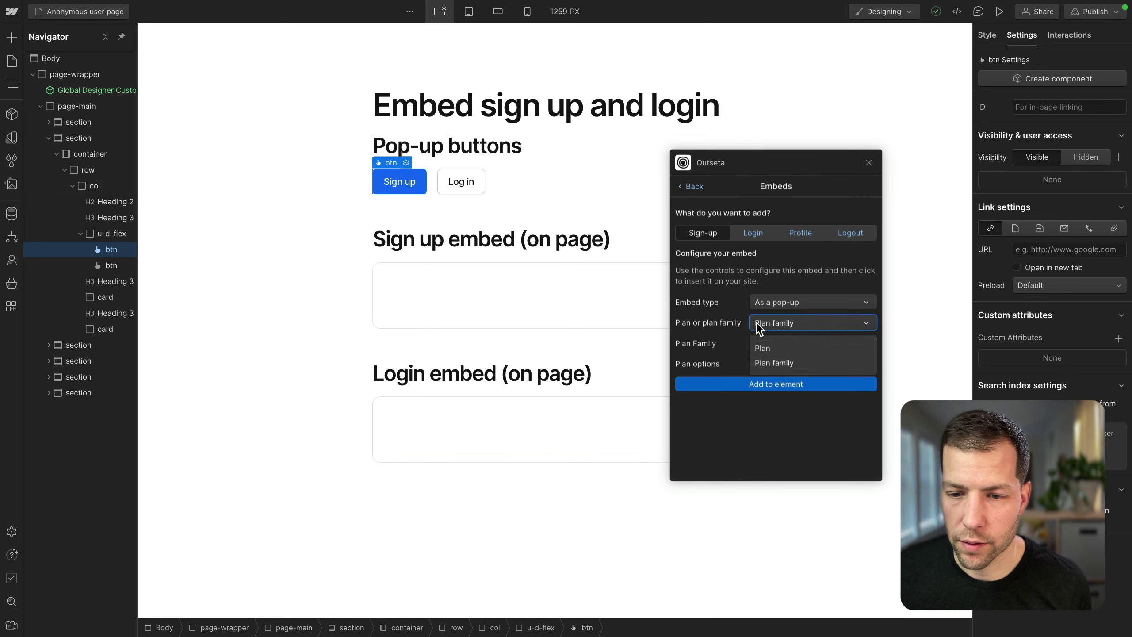
click(764, 348)
click(779, 343)
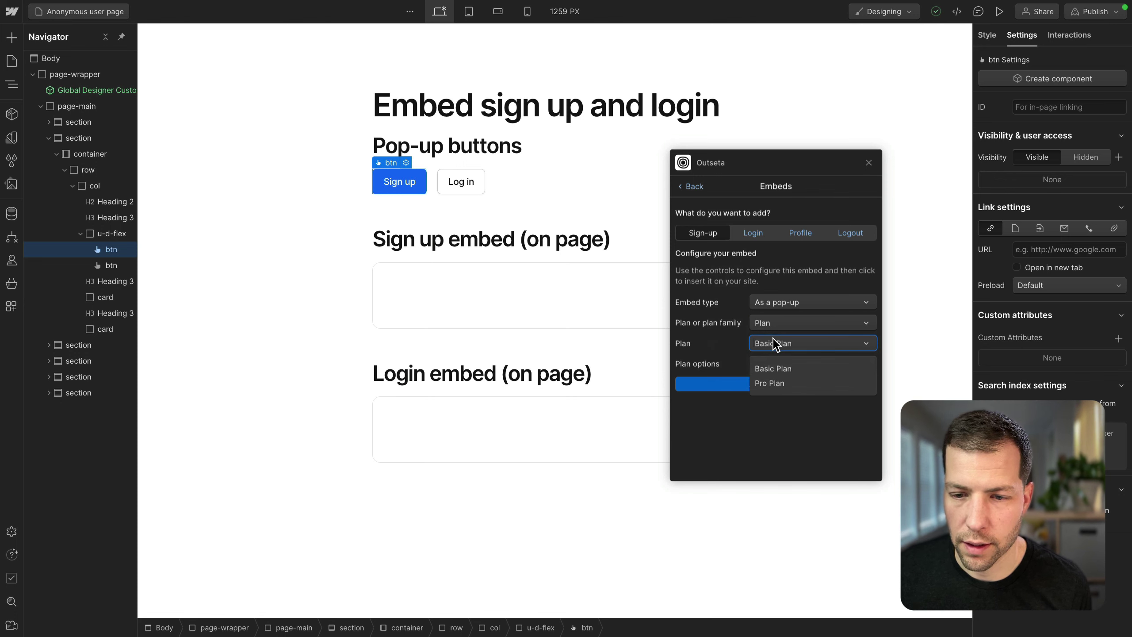
click(778, 370)
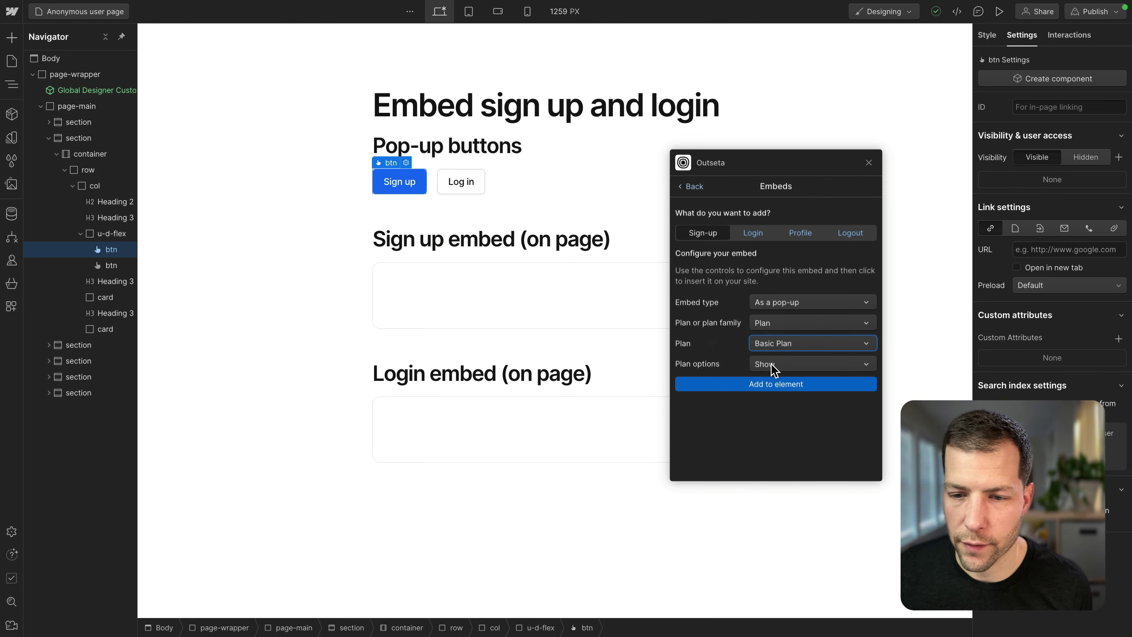
click(775, 364)
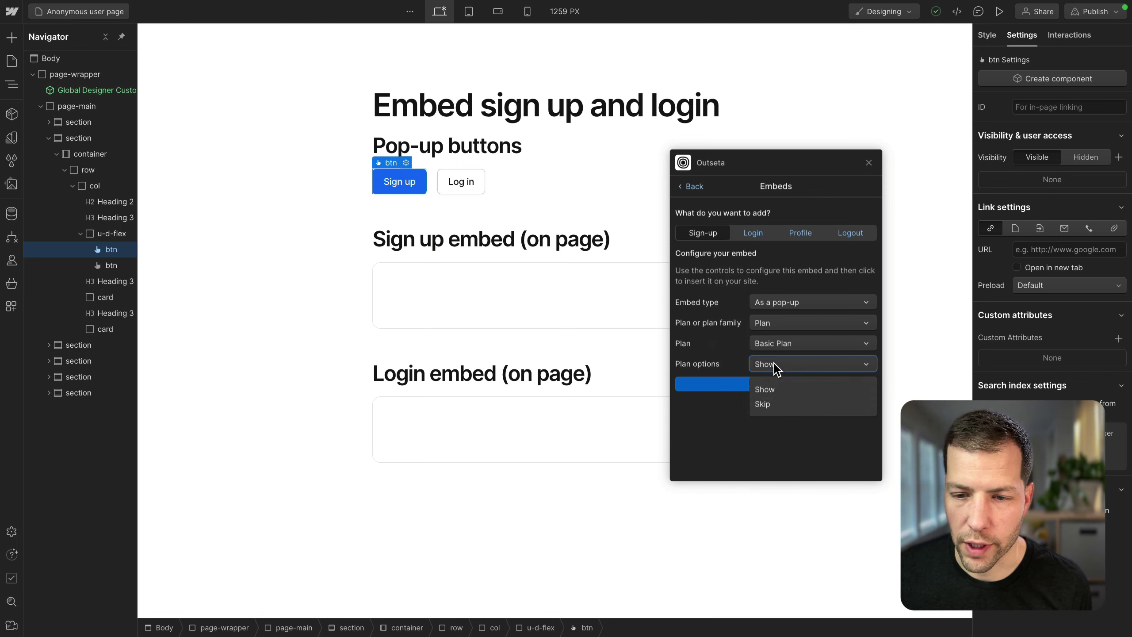
click(763, 404)
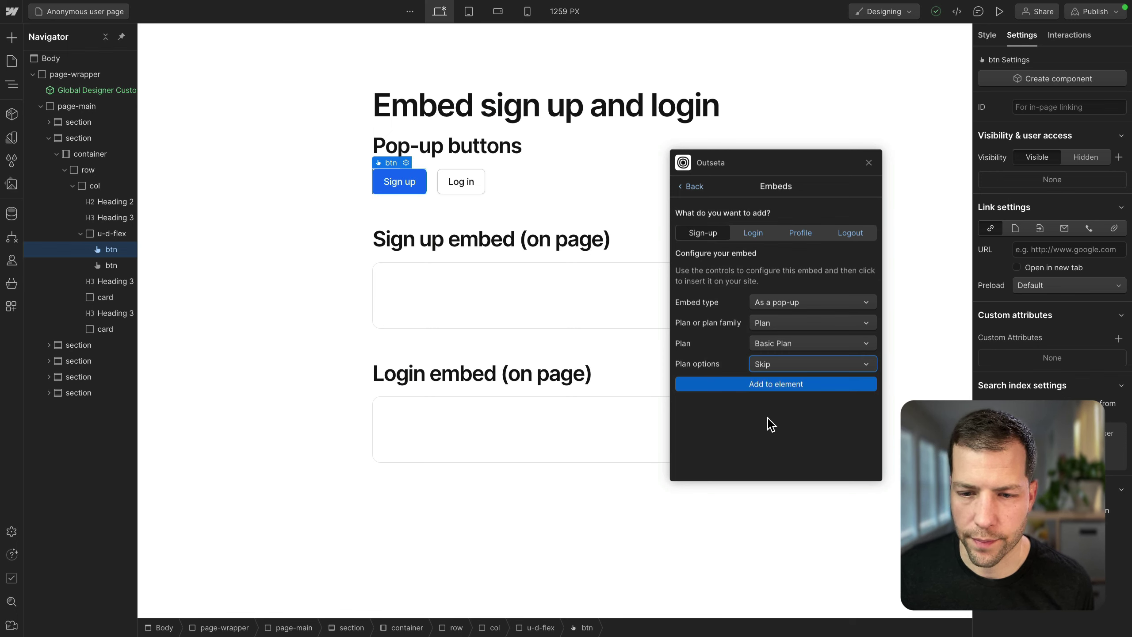
click(777, 384)
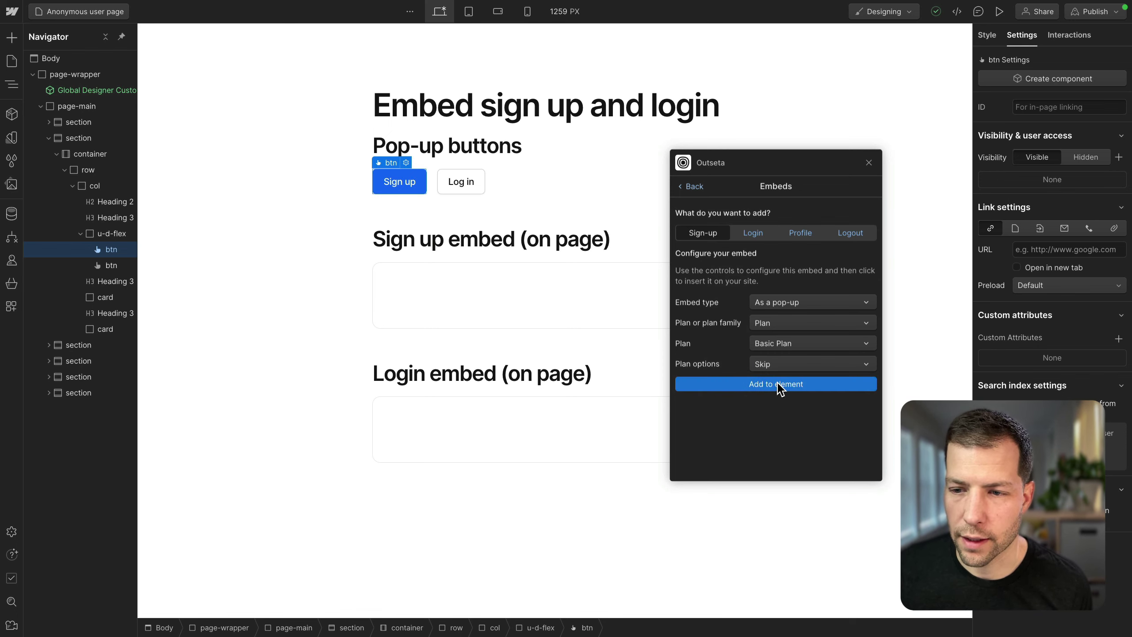
Step: Attach an Outseta login pop-up to the Log in button
click(454, 178)
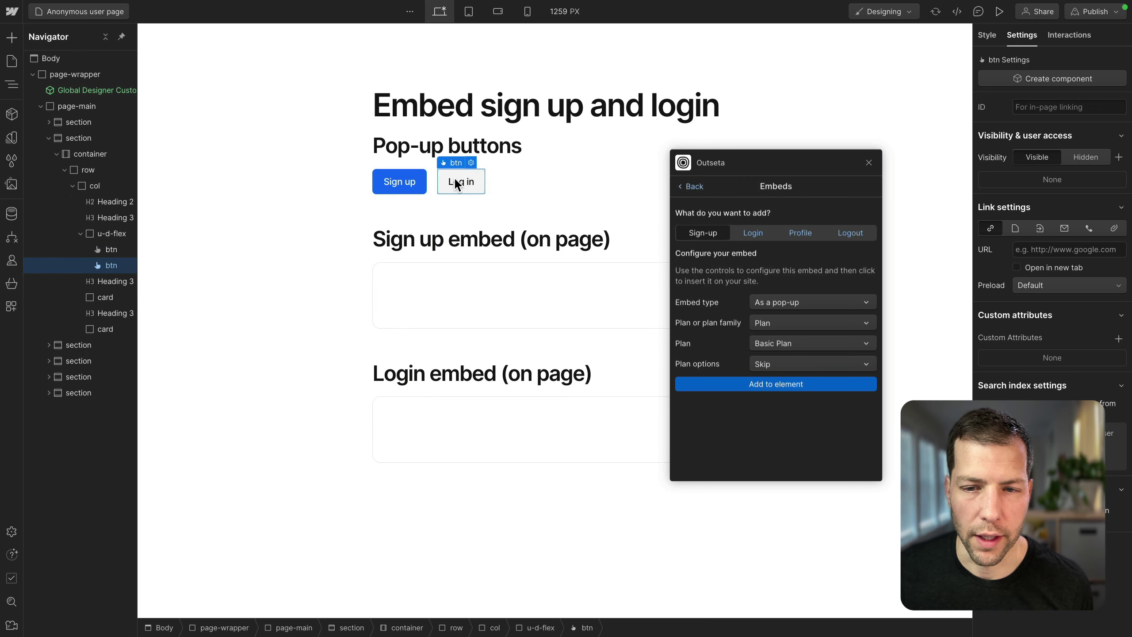
click(753, 233)
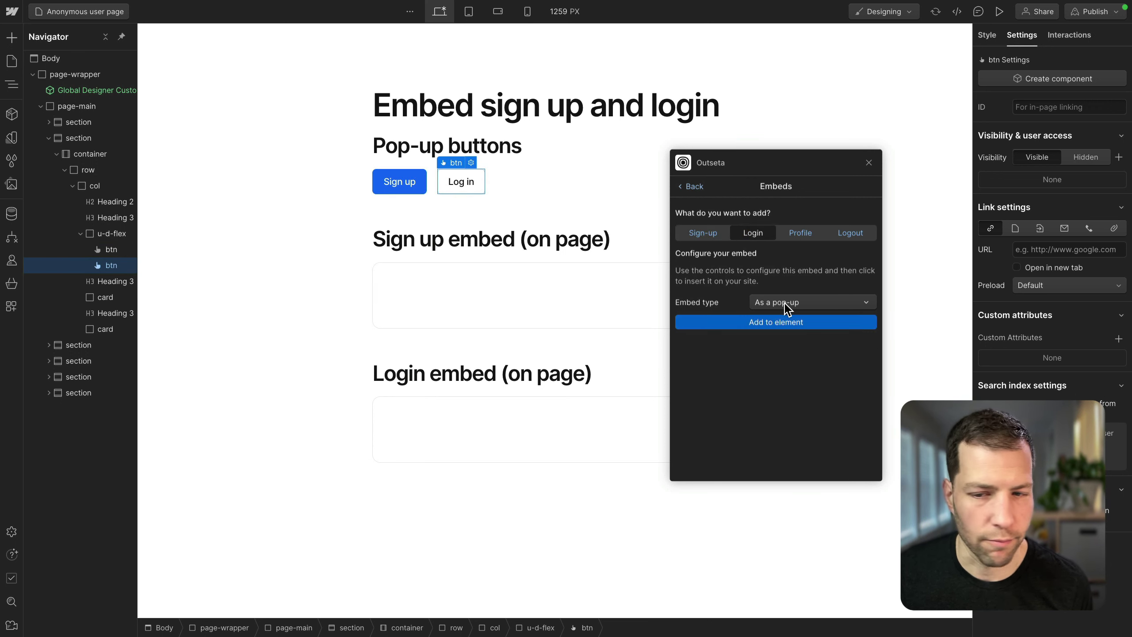
click(787, 323)
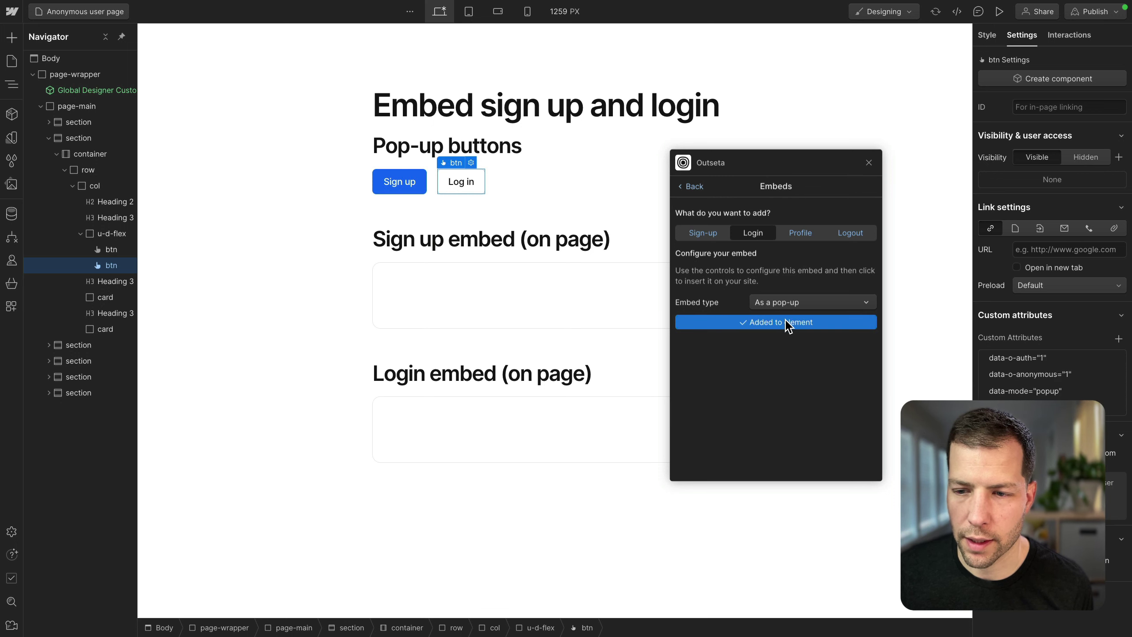
Step: Insert an on-page Basic Plan sign-up form into the sign-up card and check its attributes
click(398, 293)
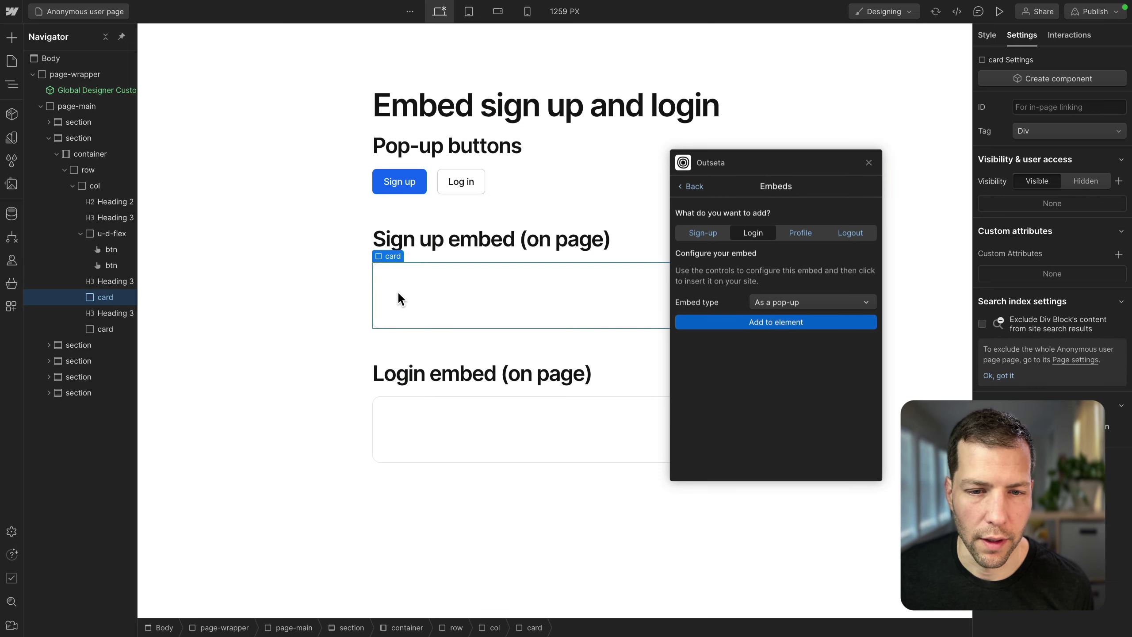
click(703, 233)
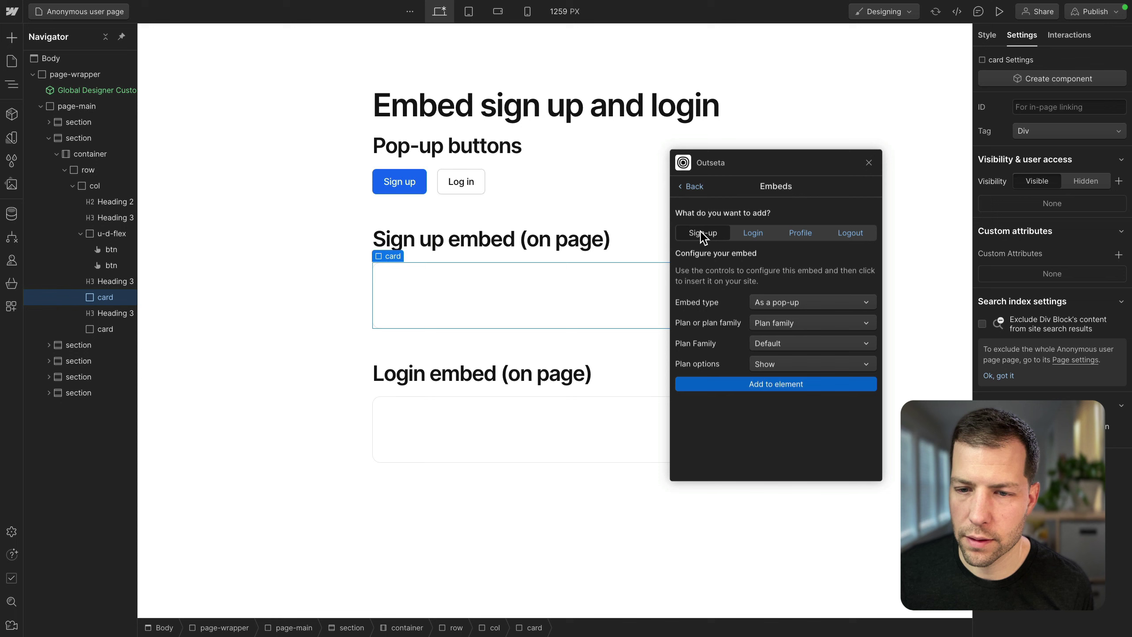
click(792, 303)
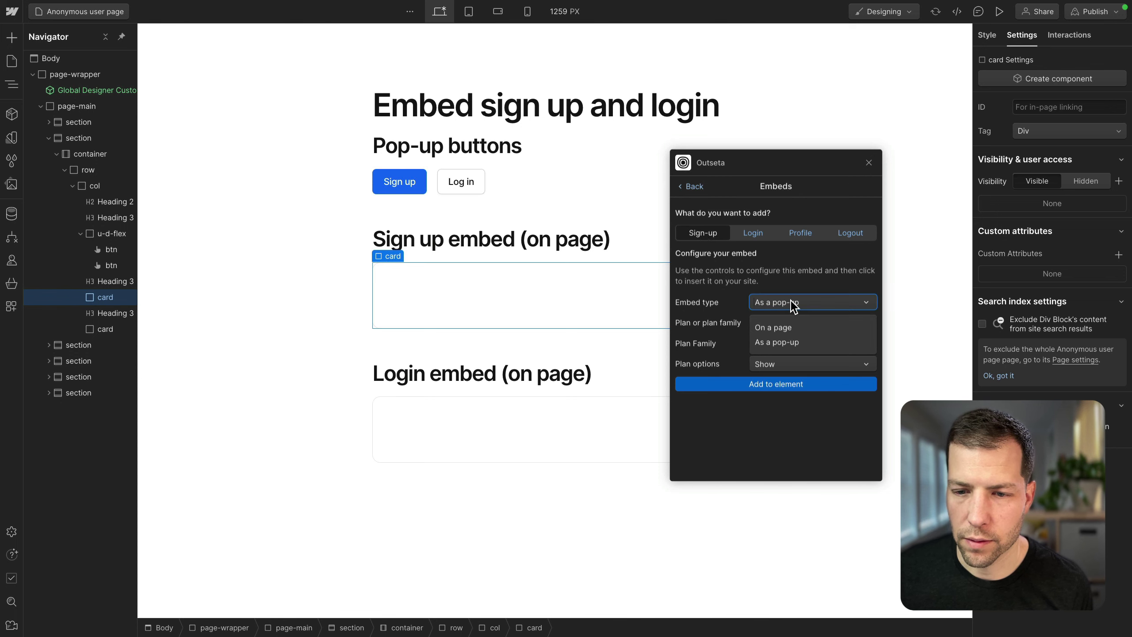
click(774, 328)
click(771, 323)
click(767, 348)
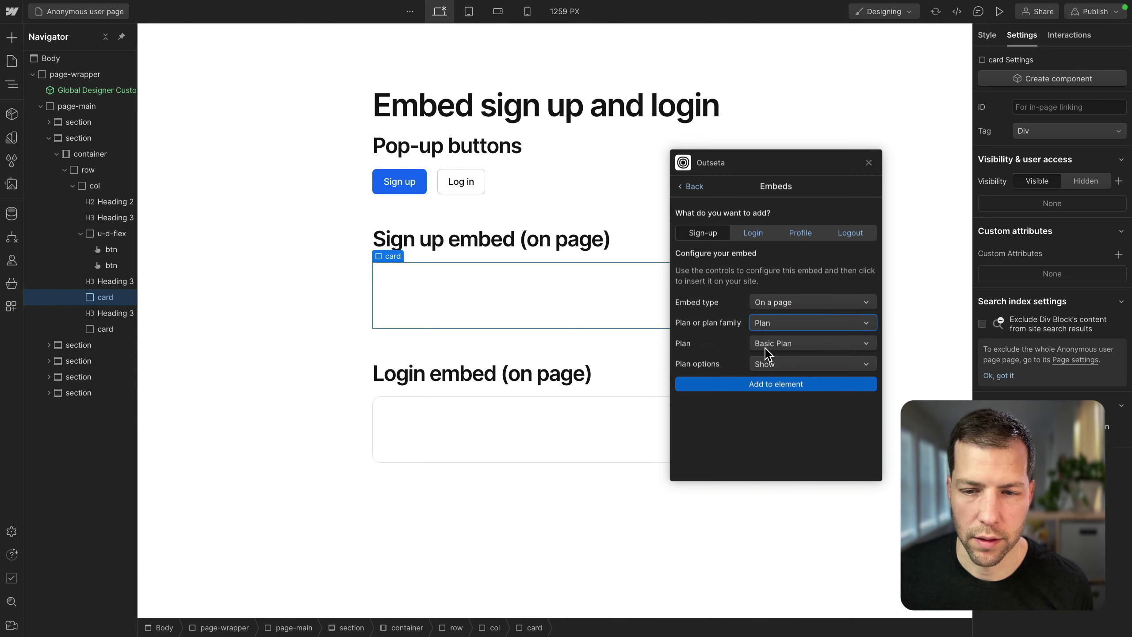
click(780, 344)
click(770, 369)
click(773, 365)
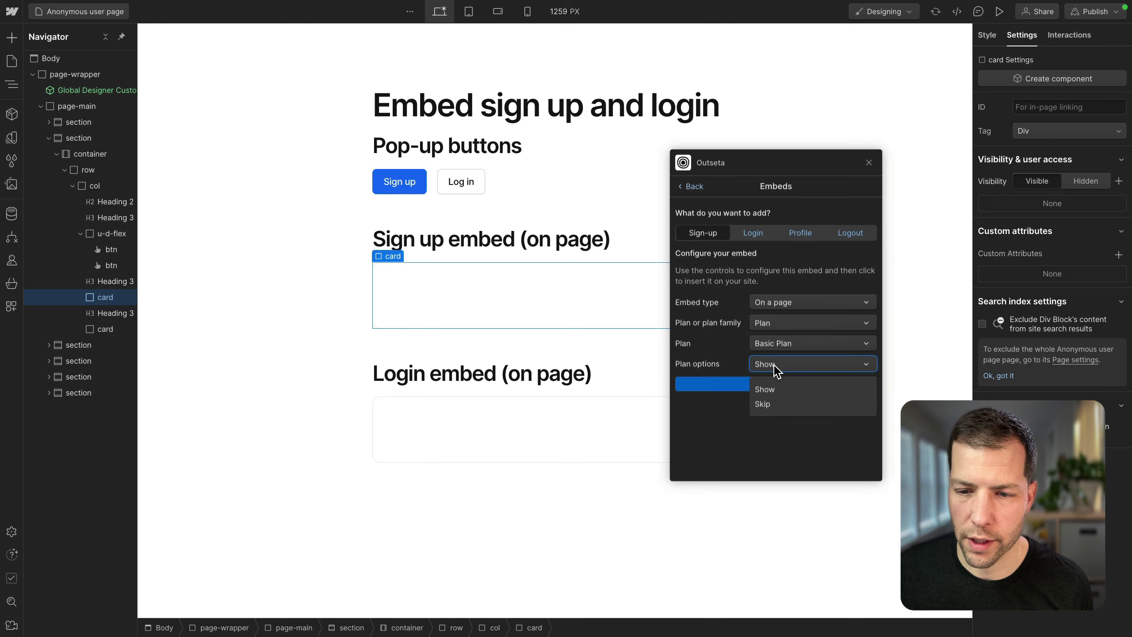
click(767, 406)
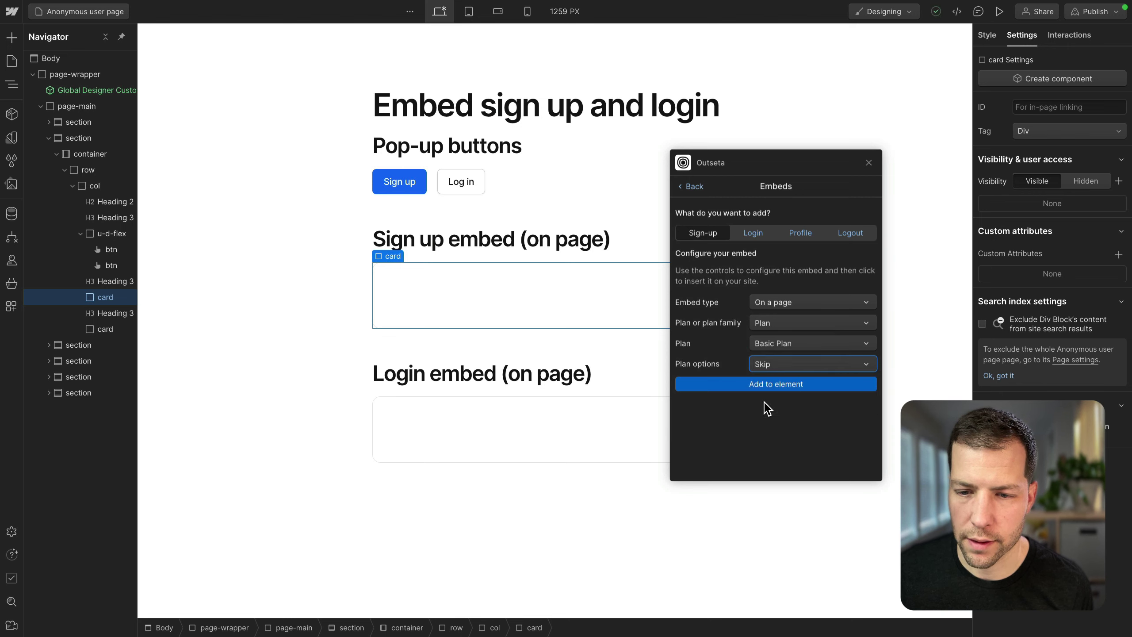
click(782, 386)
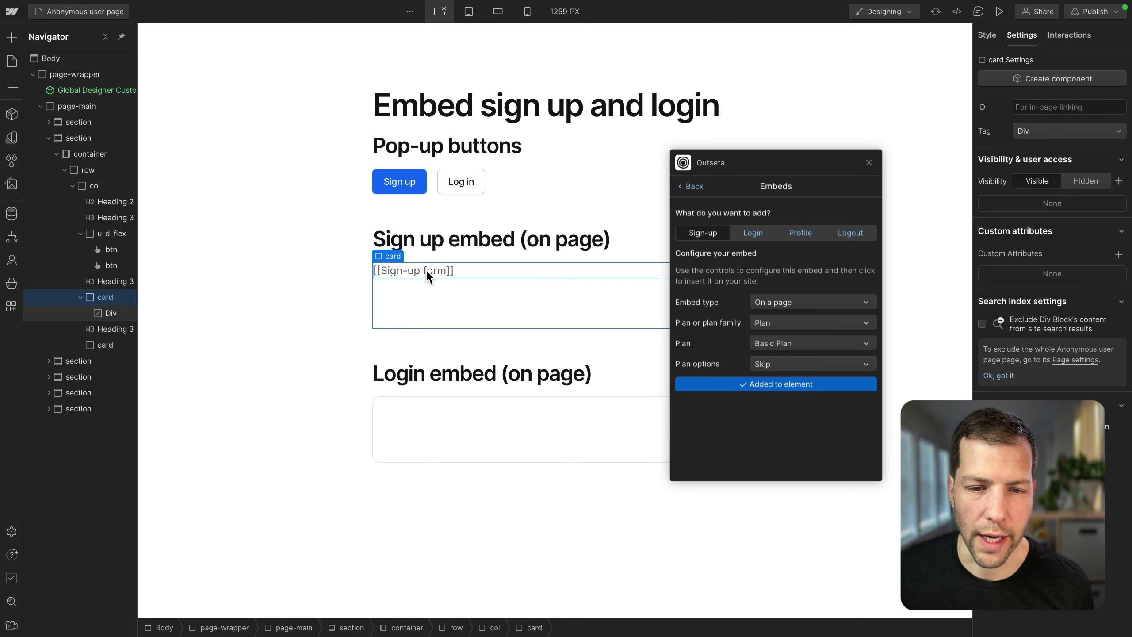
click(401, 272)
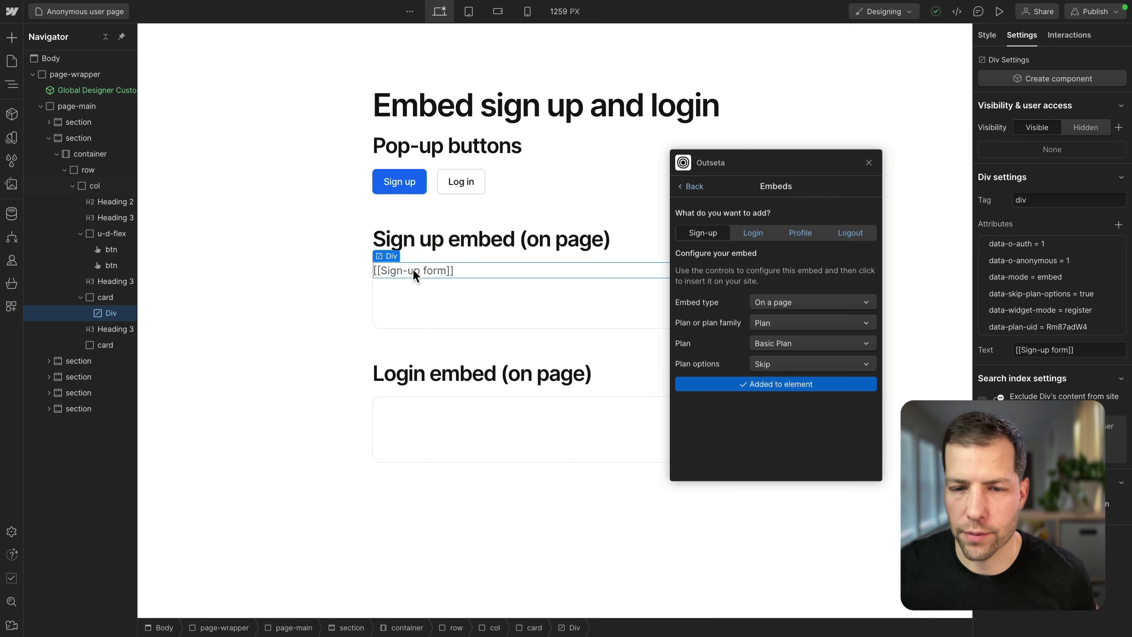
Step: Insert an on-page Outseta login form into the login card
click(420, 412)
click(753, 232)
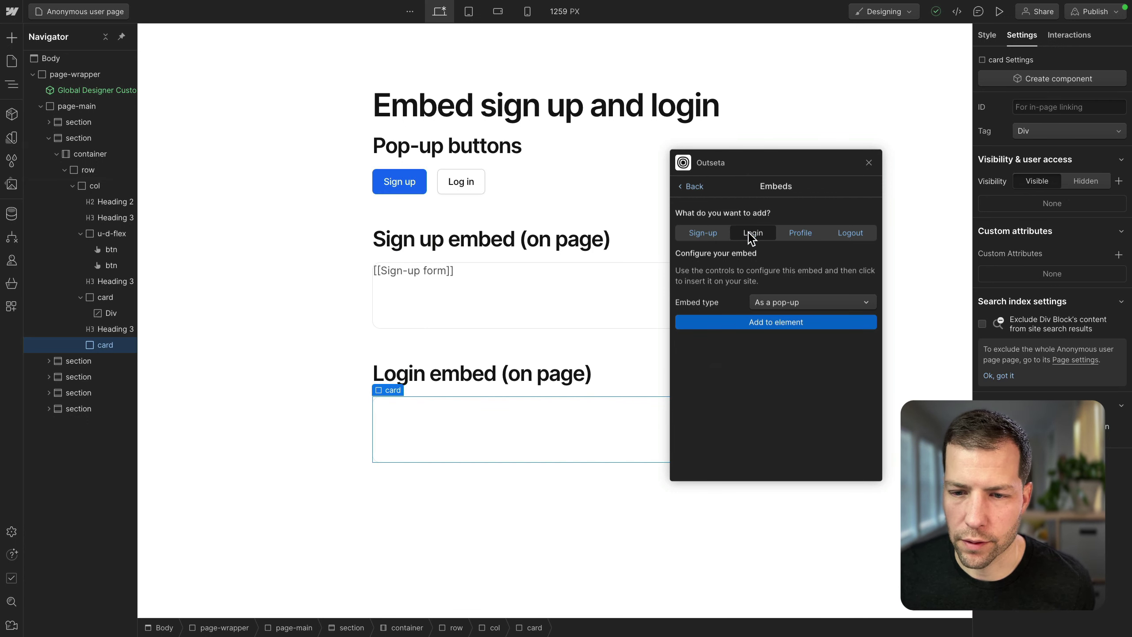
click(801, 306)
click(783, 330)
click(775, 328)
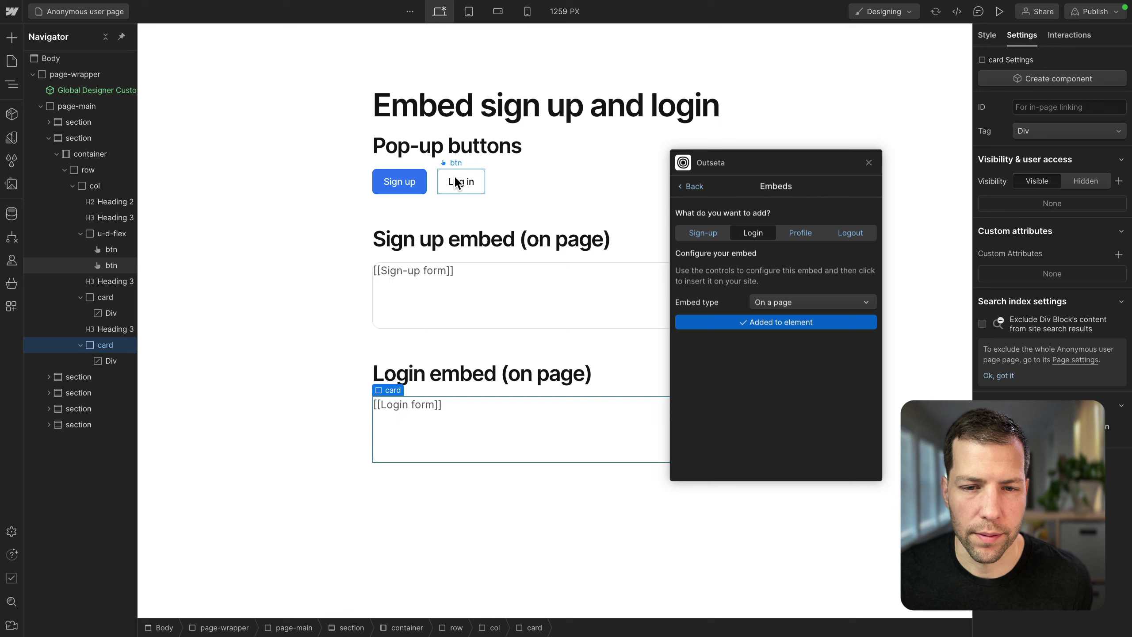
Step: Switch to the Logged in user page and select its Profile button
click(73, 13)
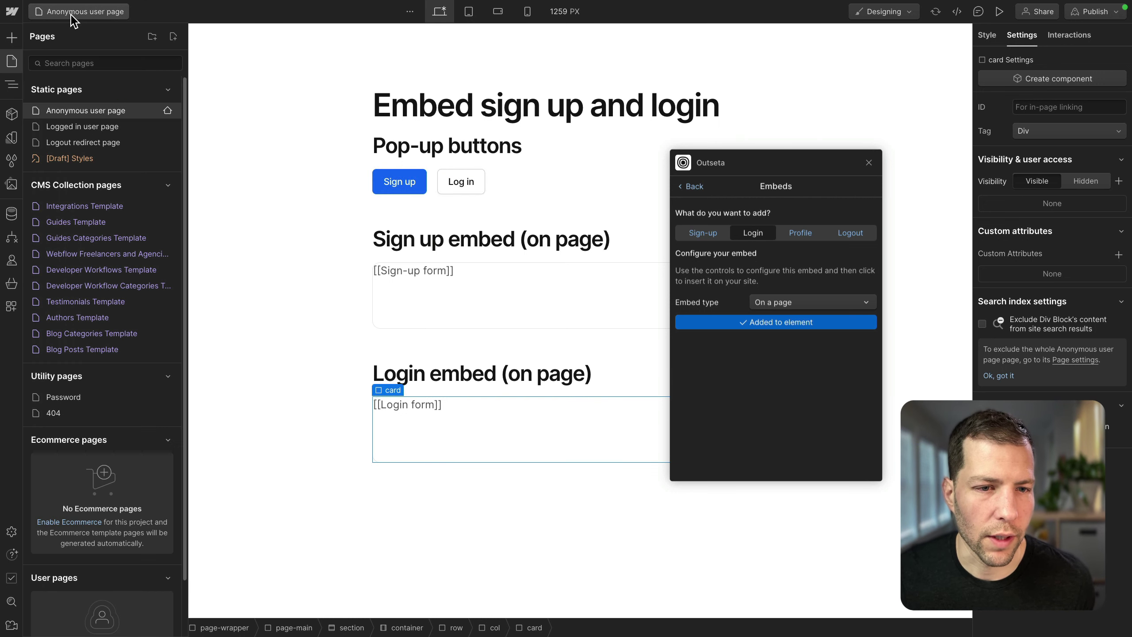
click(78, 128)
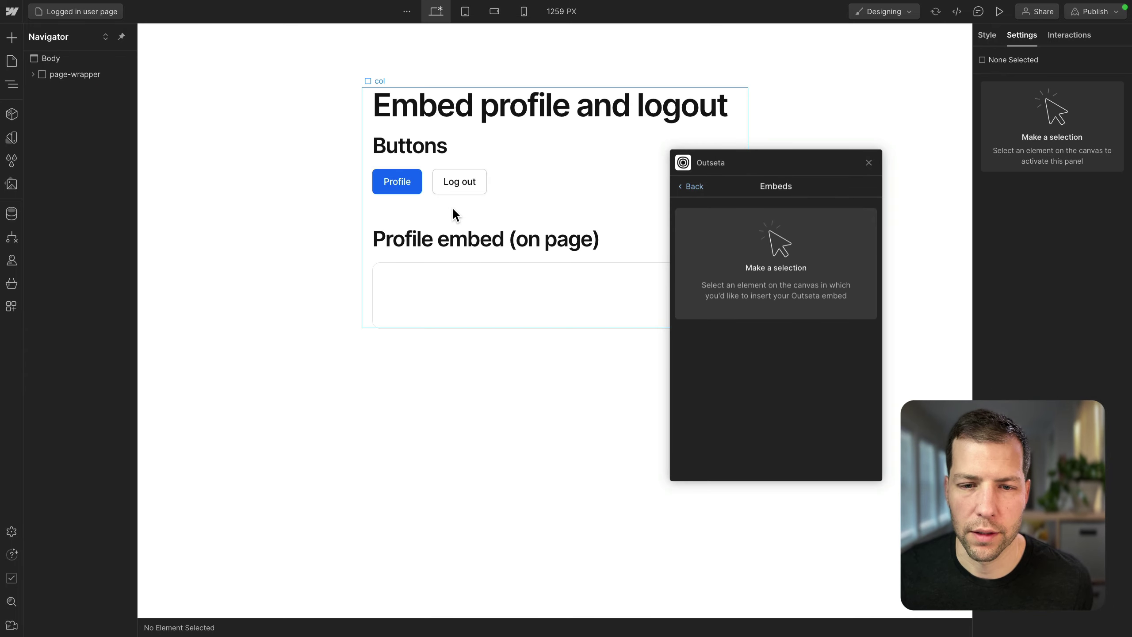
click(388, 188)
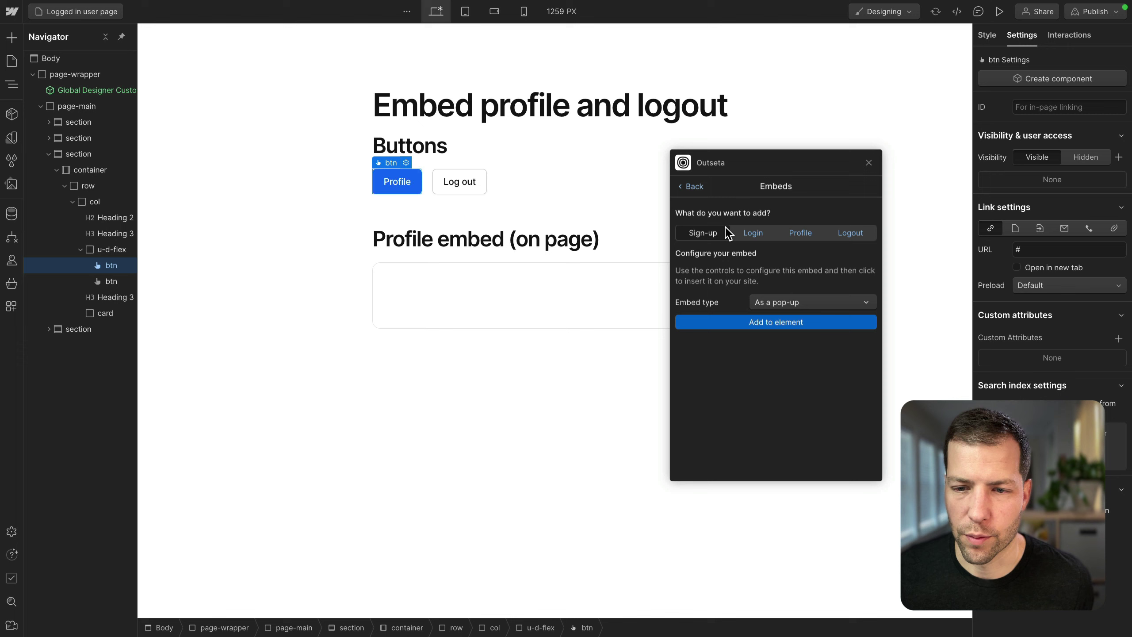
Step: Attach an Outseta profile pop-up with default view Profile to the Profile button
click(805, 236)
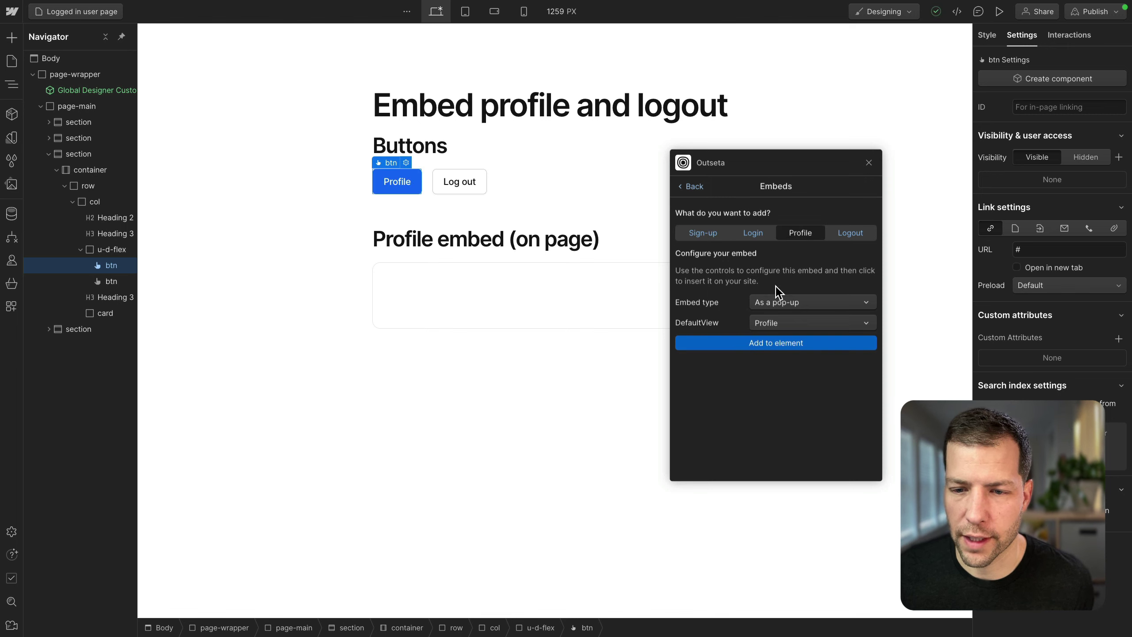
click(776, 325)
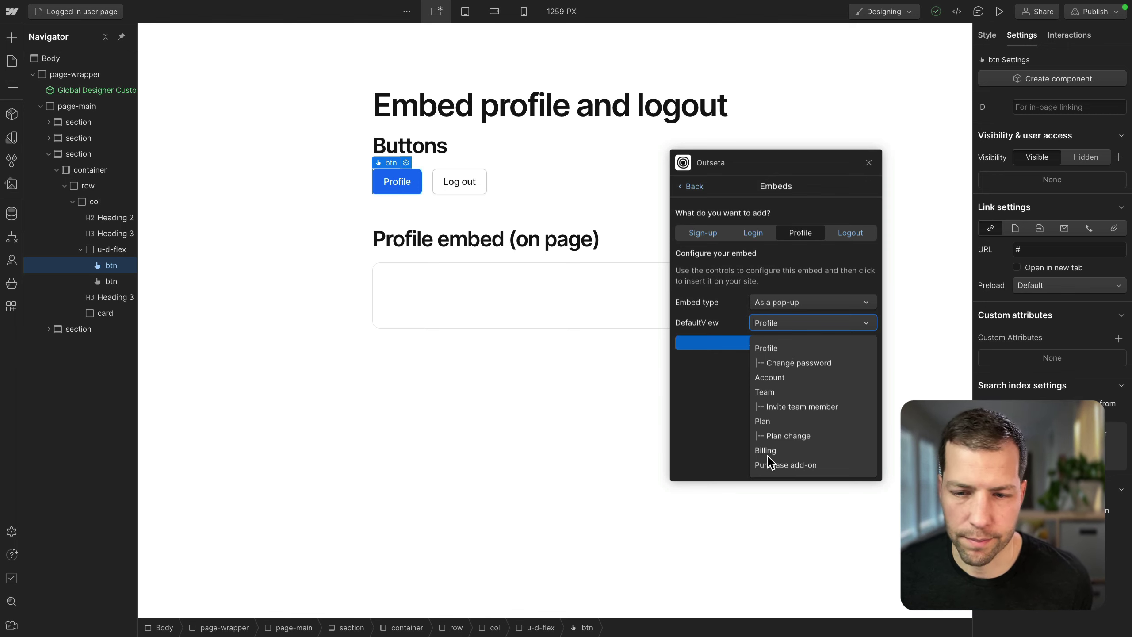
click(775, 325)
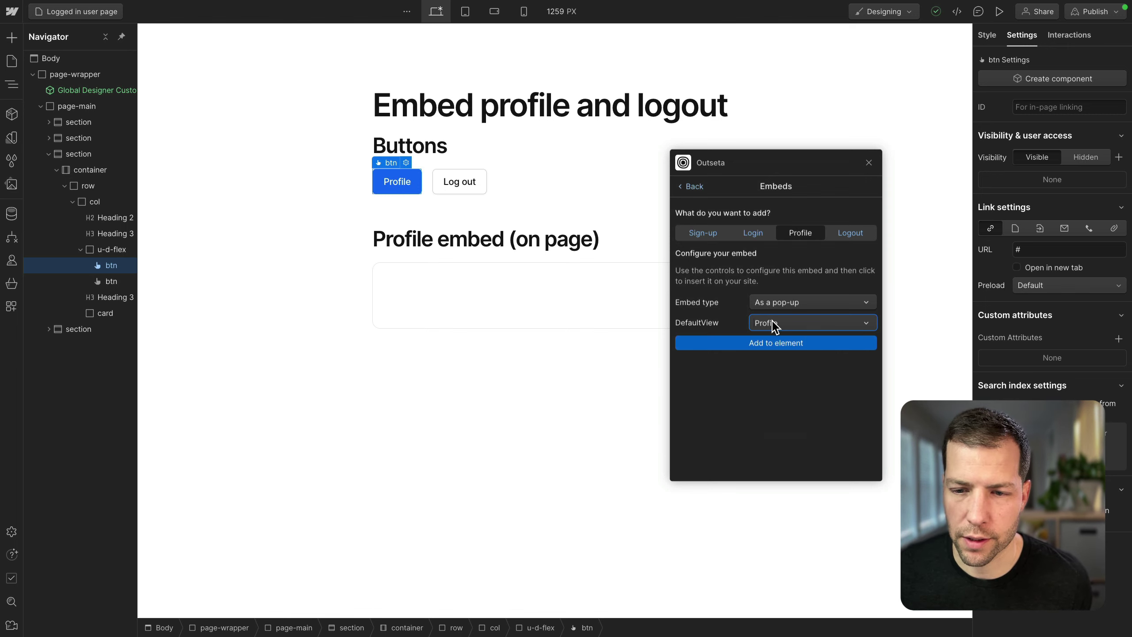
click(784, 343)
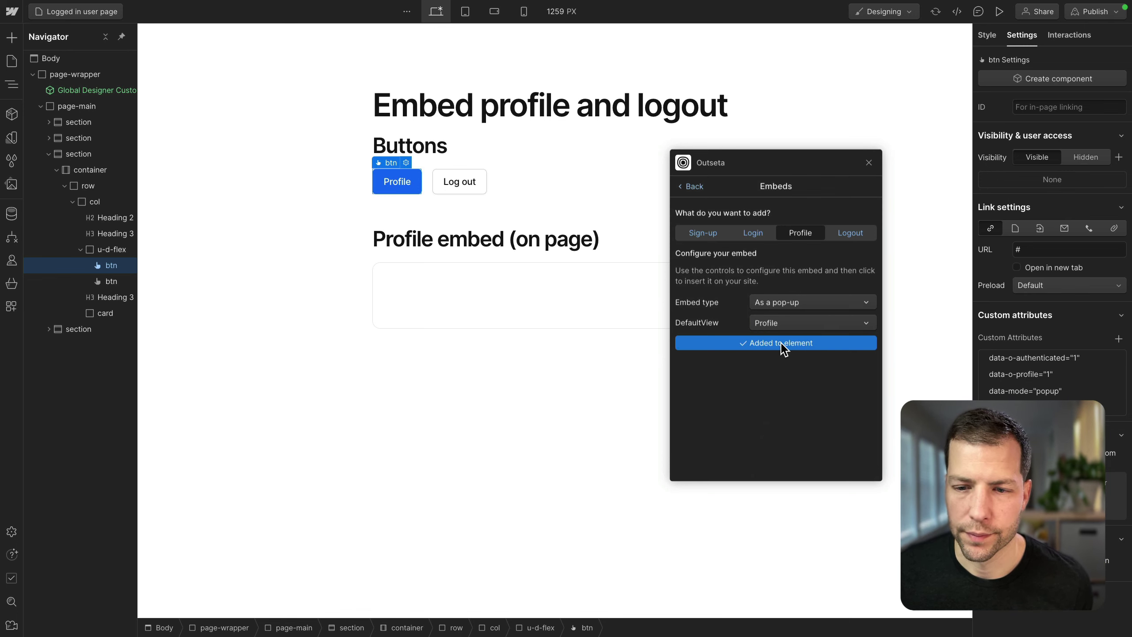
Step: Set up an Outseta logout embed for the Log out button with redirect /logout
click(453, 182)
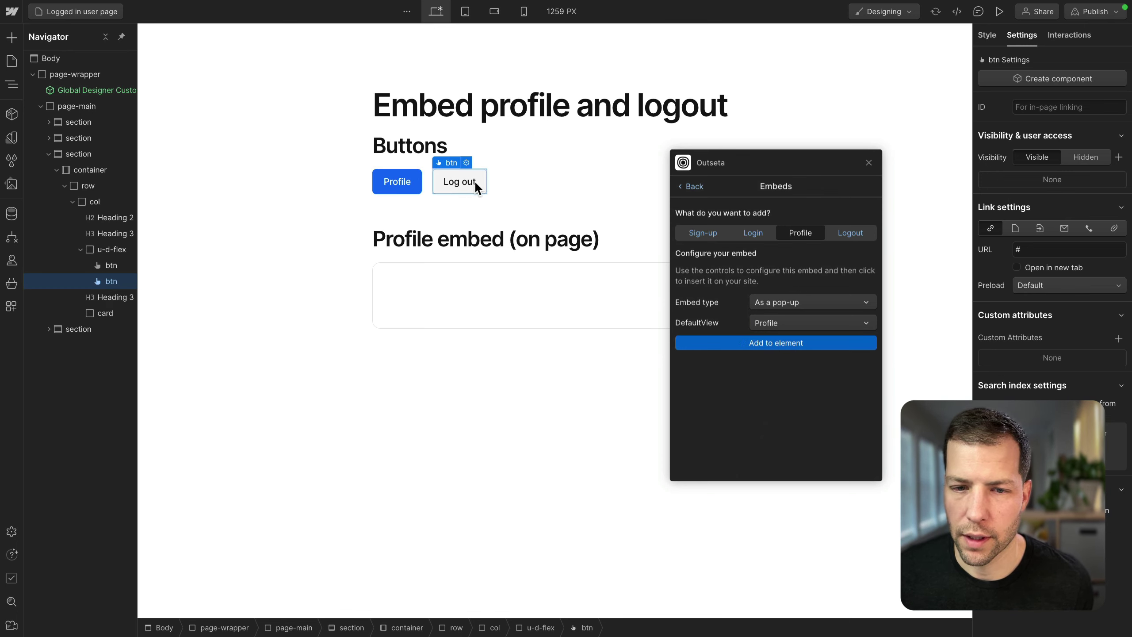
click(851, 232)
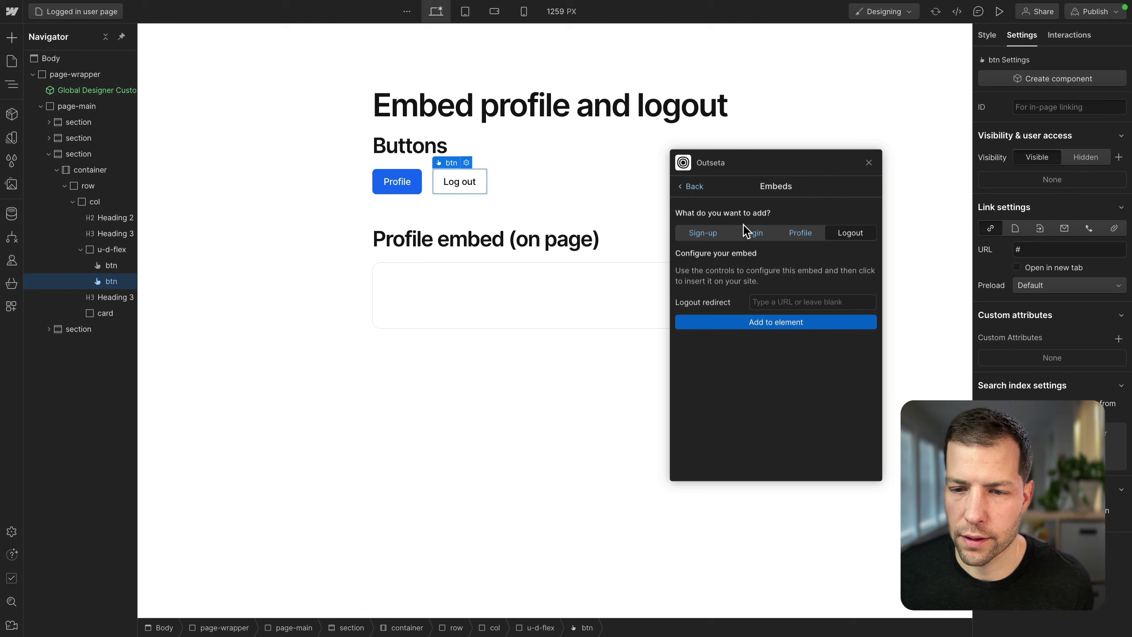
click(798, 302)
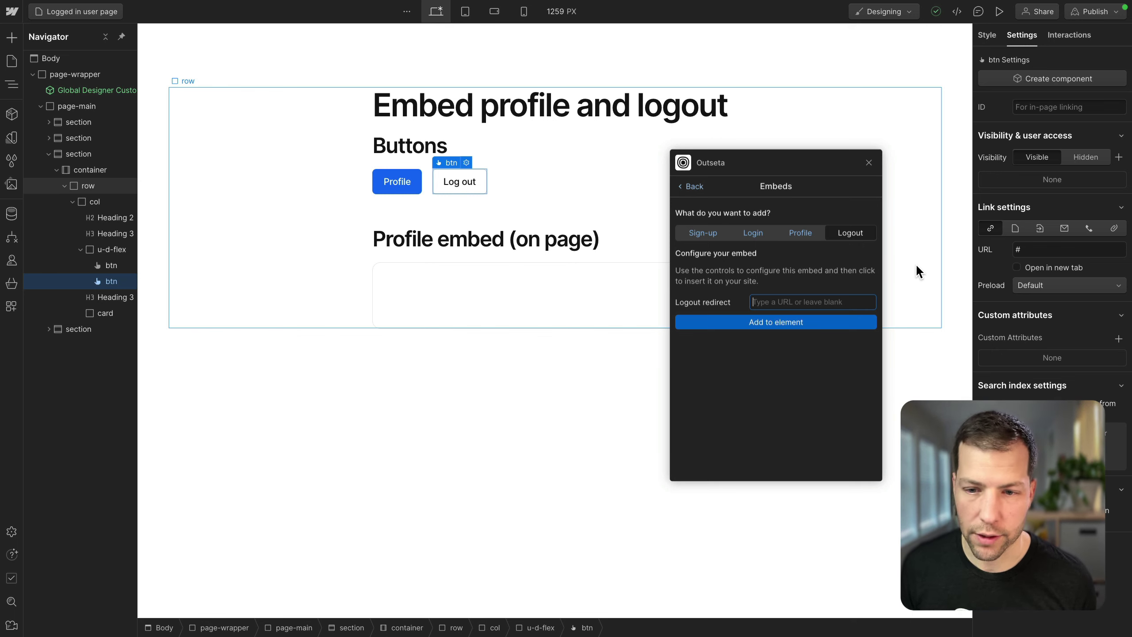
text(/logout)
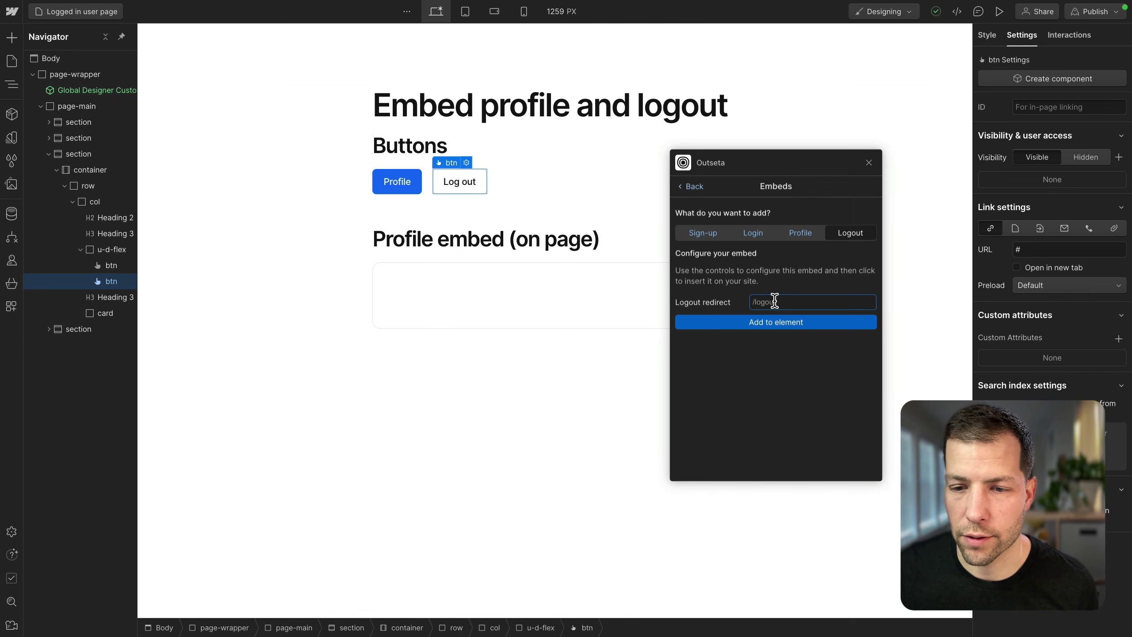
drag(771, 302, 749, 302)
click(808, 292)
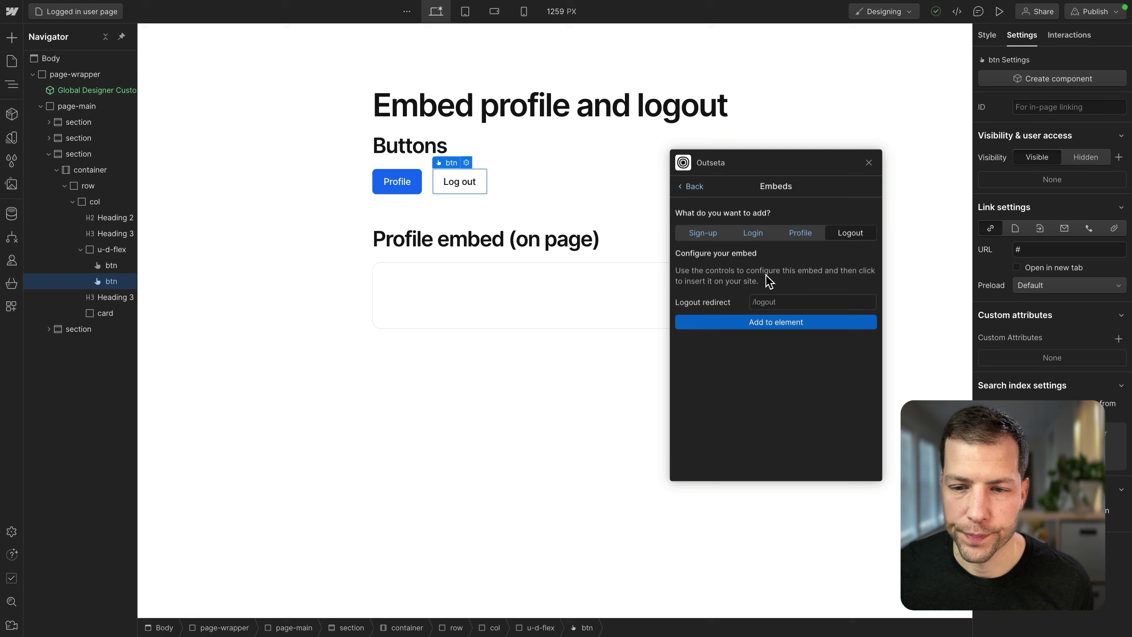
Step: Attach the logout link, then embed the Outseta profile on the page inside the profile card
click(778, 326)
click(455, 302)
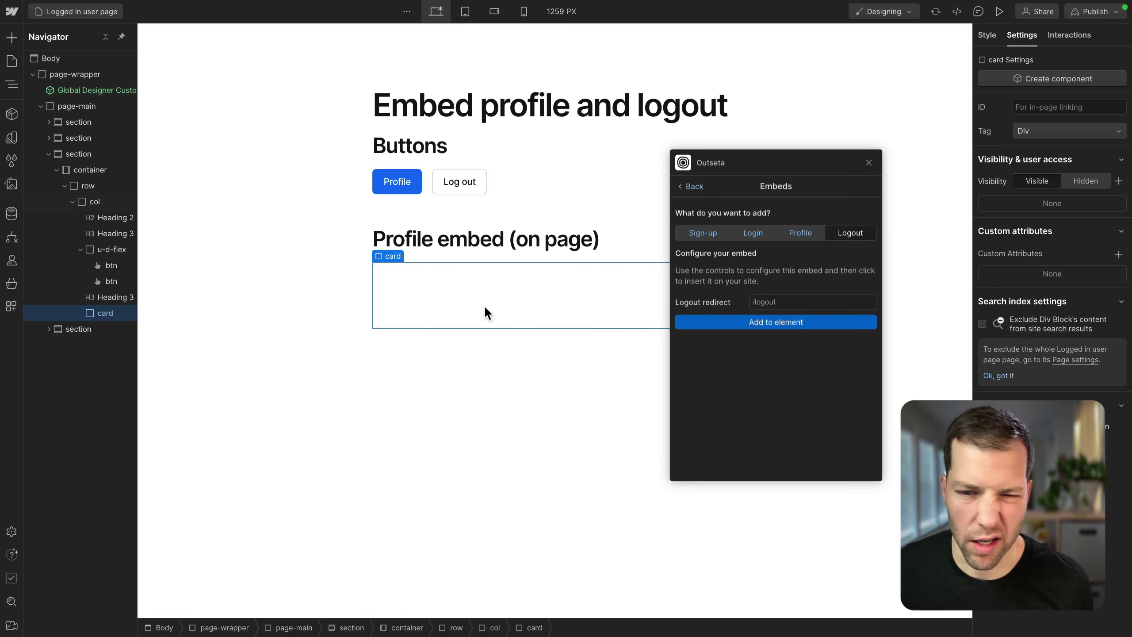
click(801, 233)
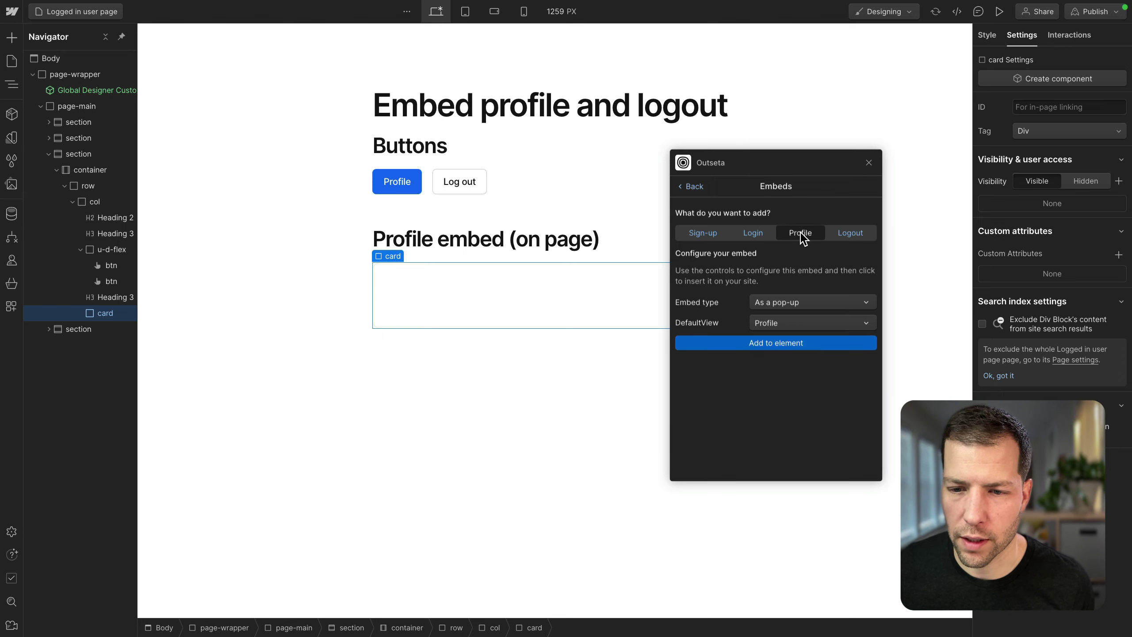
click(776, 303)
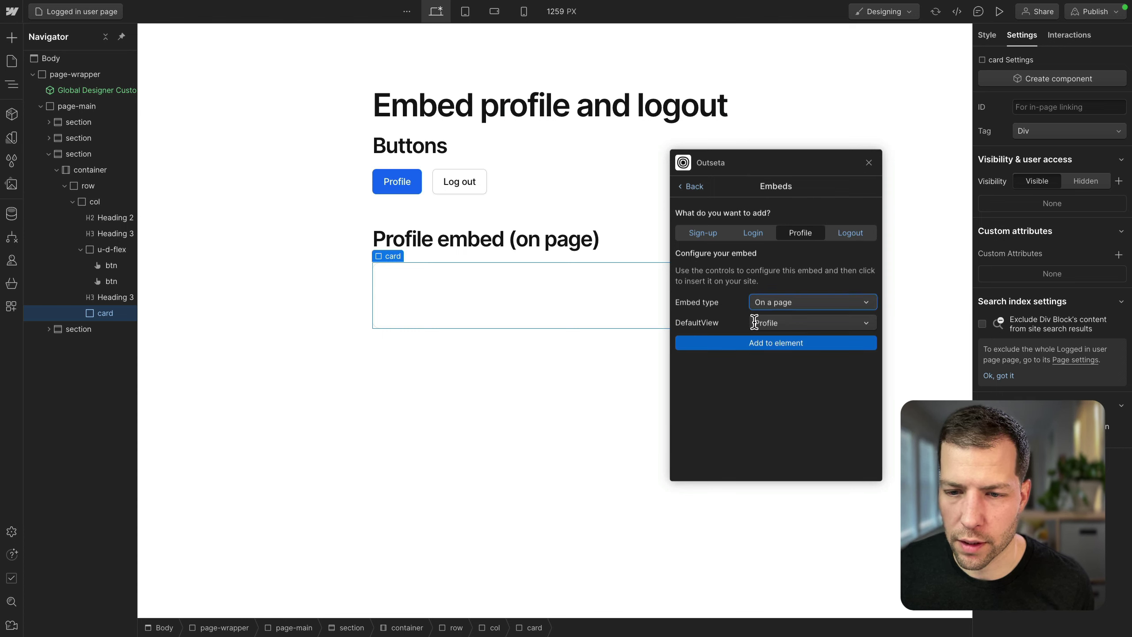
click(781, 346)
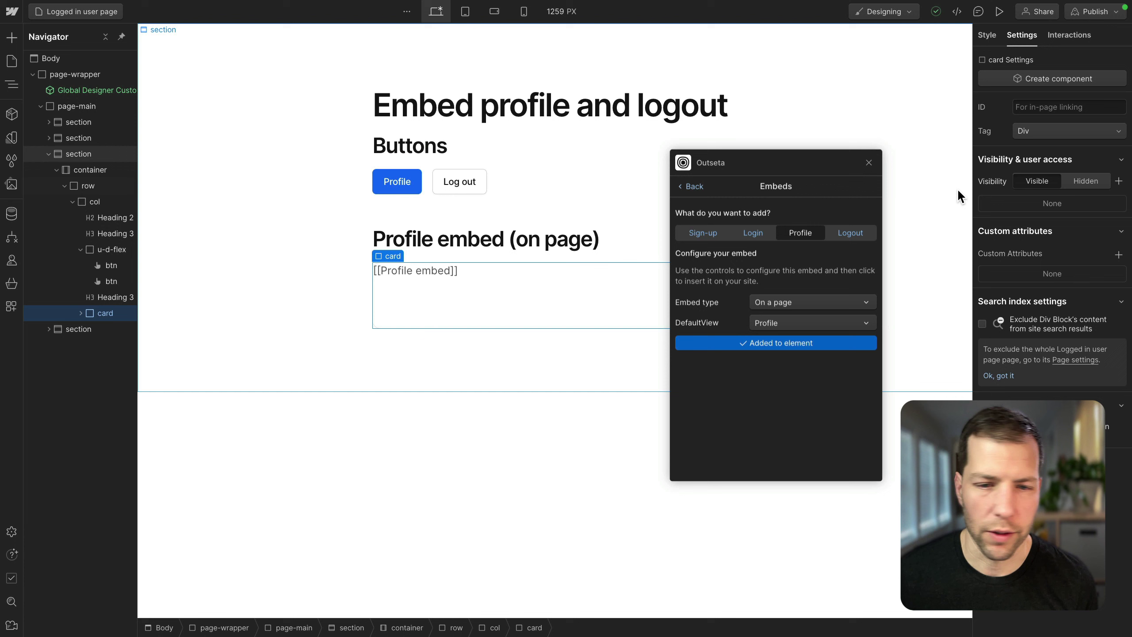
click(1095, 11)
Step: Publish the site to the selected domains and try the live Sign up pop-up
click(1049, 203)
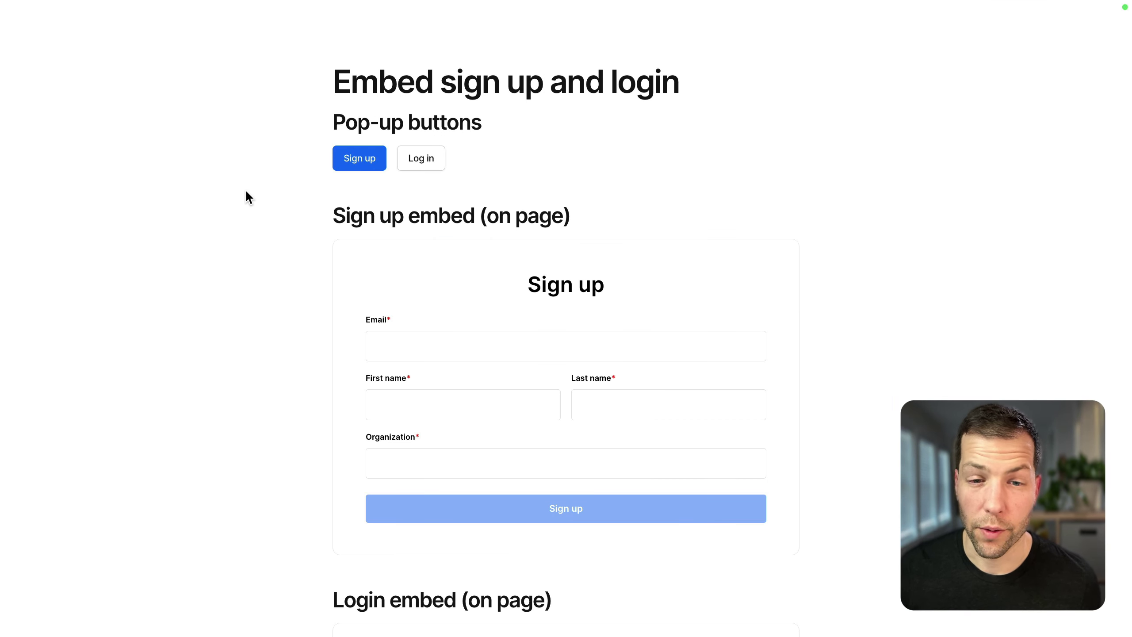
scroll(245, 197, down, 5)
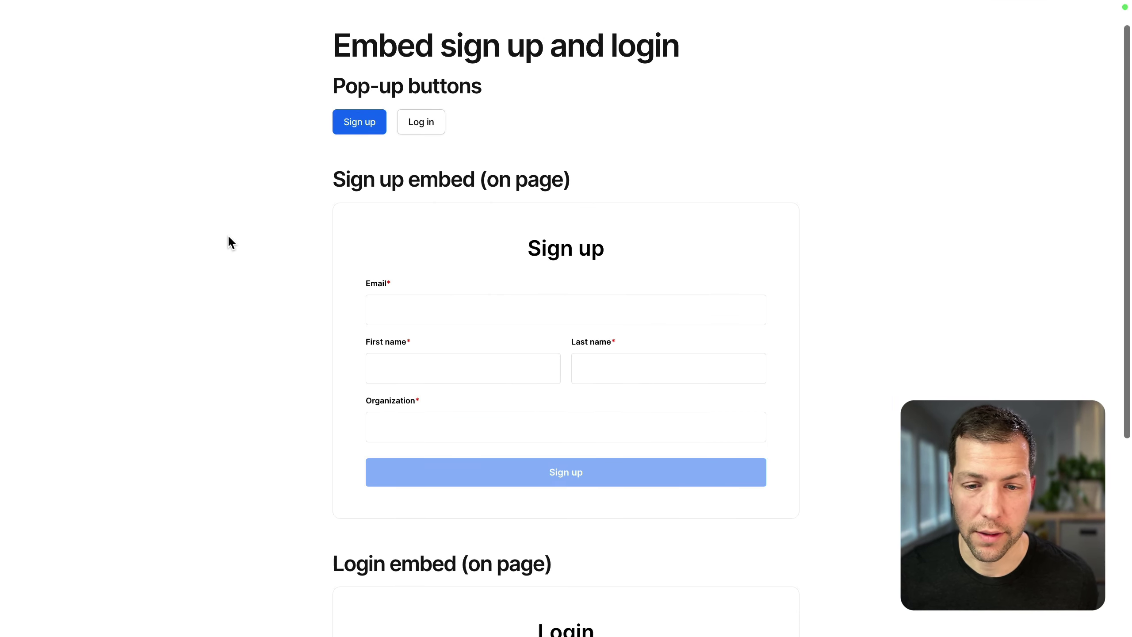
scroll(640, 291, down, 10)
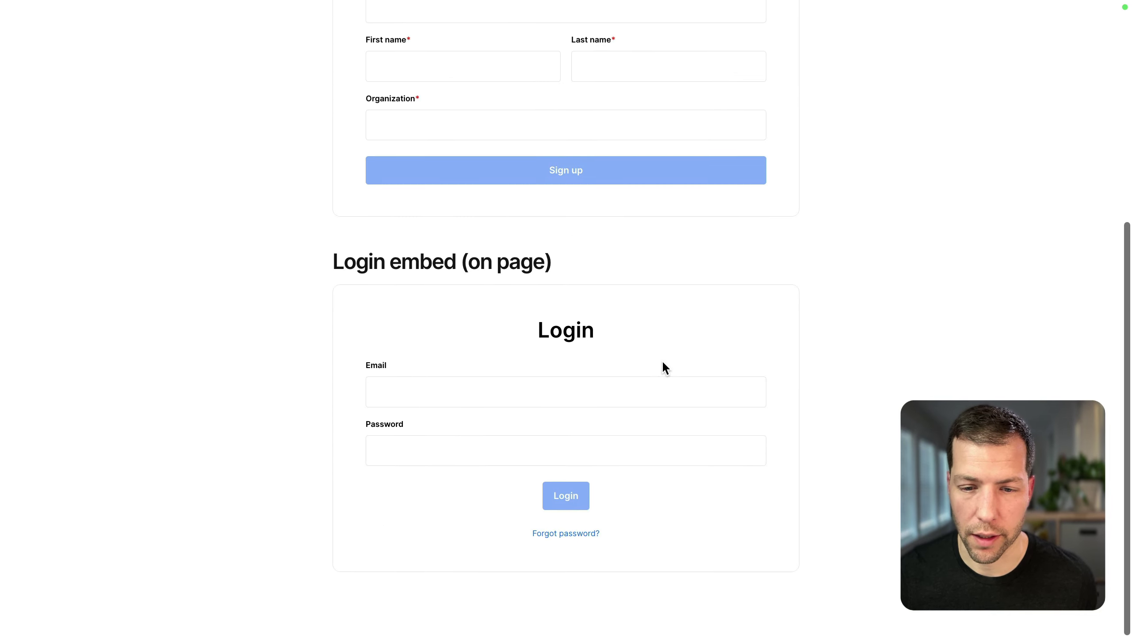
scroll(214, 372, up, 15)
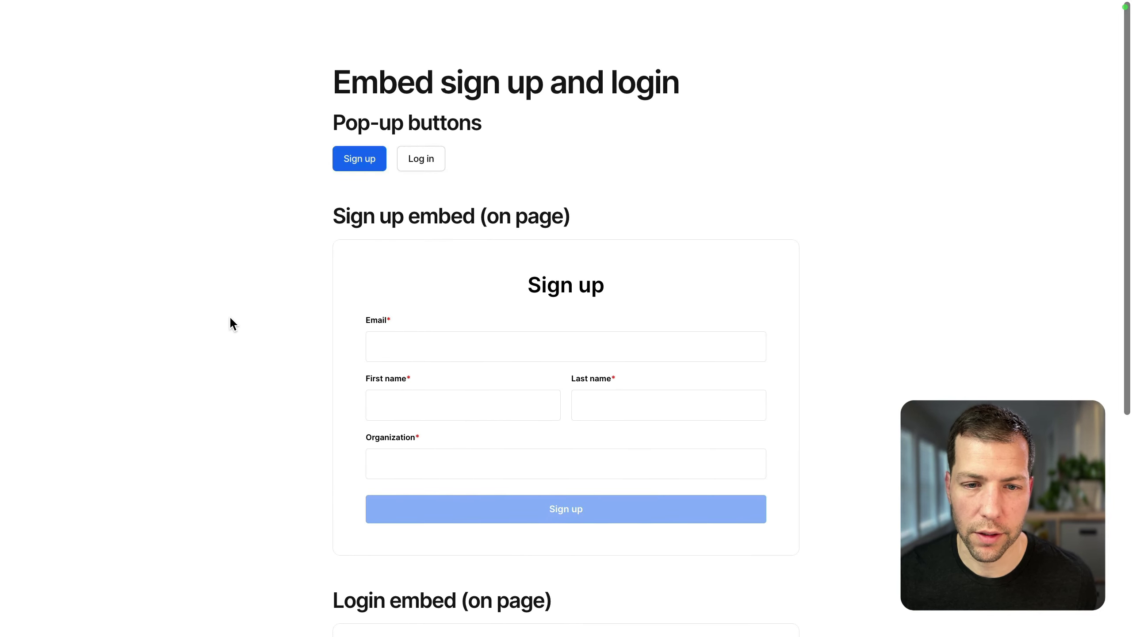
click(360, 161)
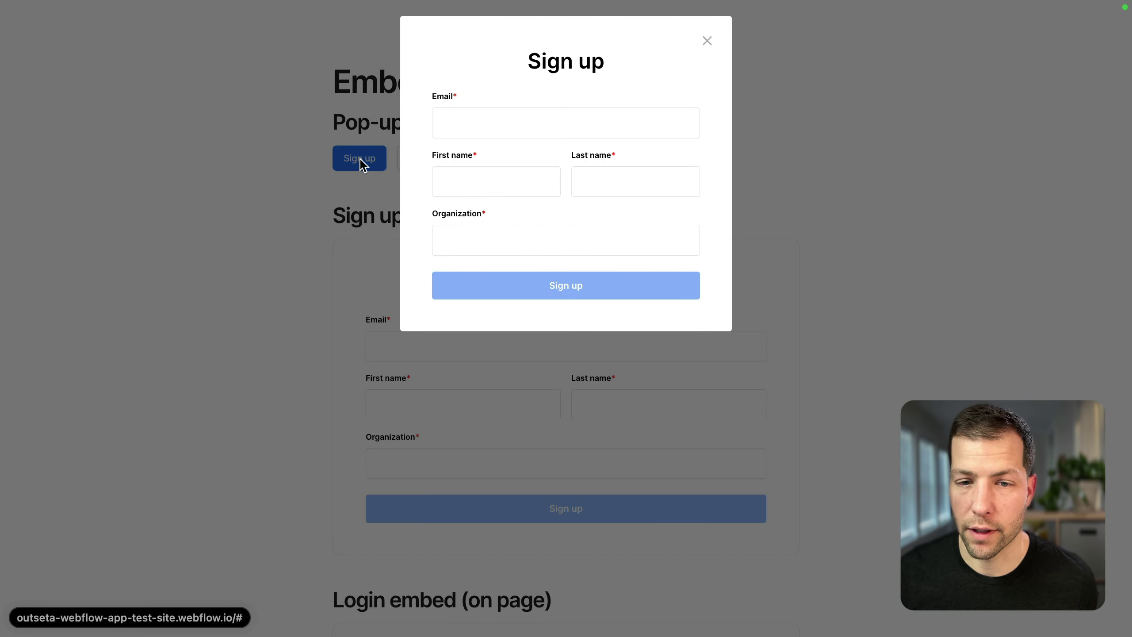
click(265, 175)
Step: Log in through the live Login pop-up with the account's email and password
click(424, 159)
click(533, 116)
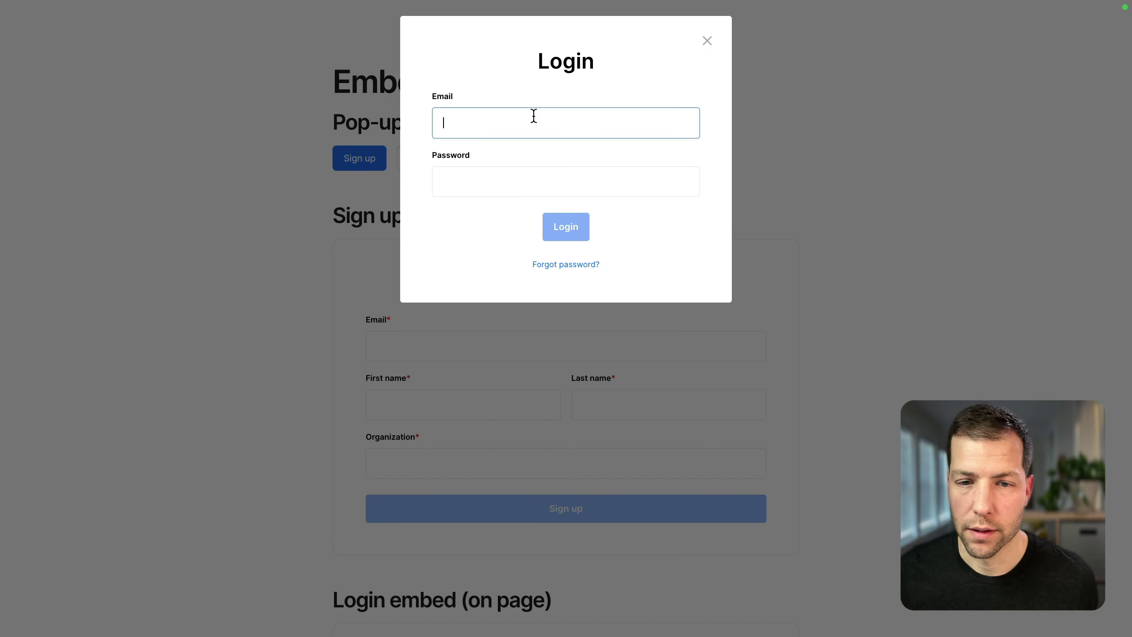
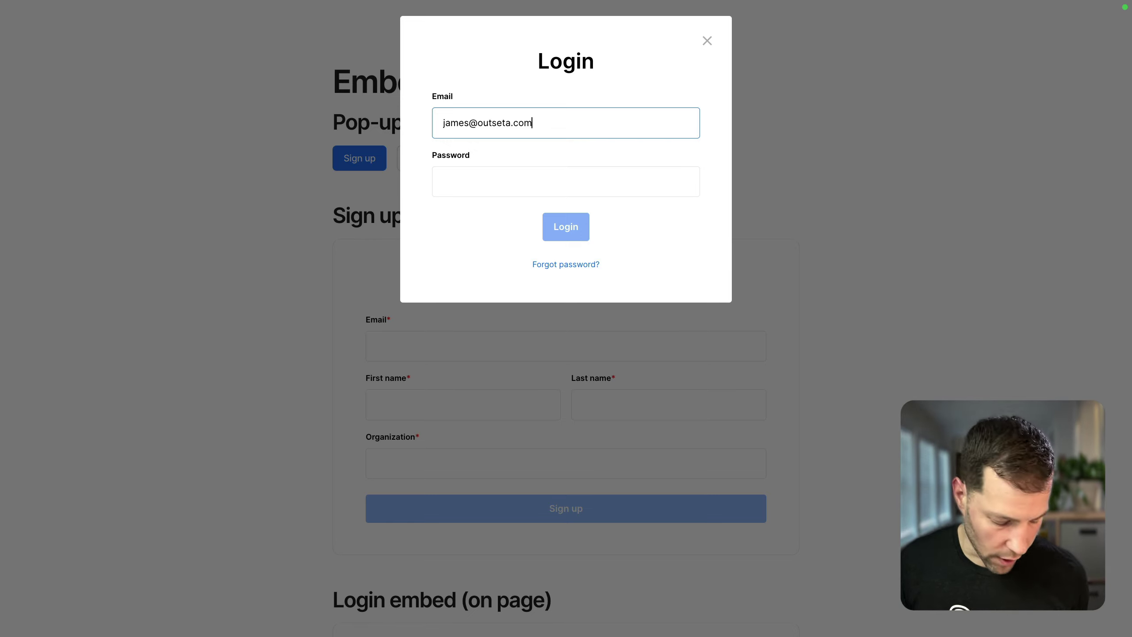
key(Tab)
text(p)
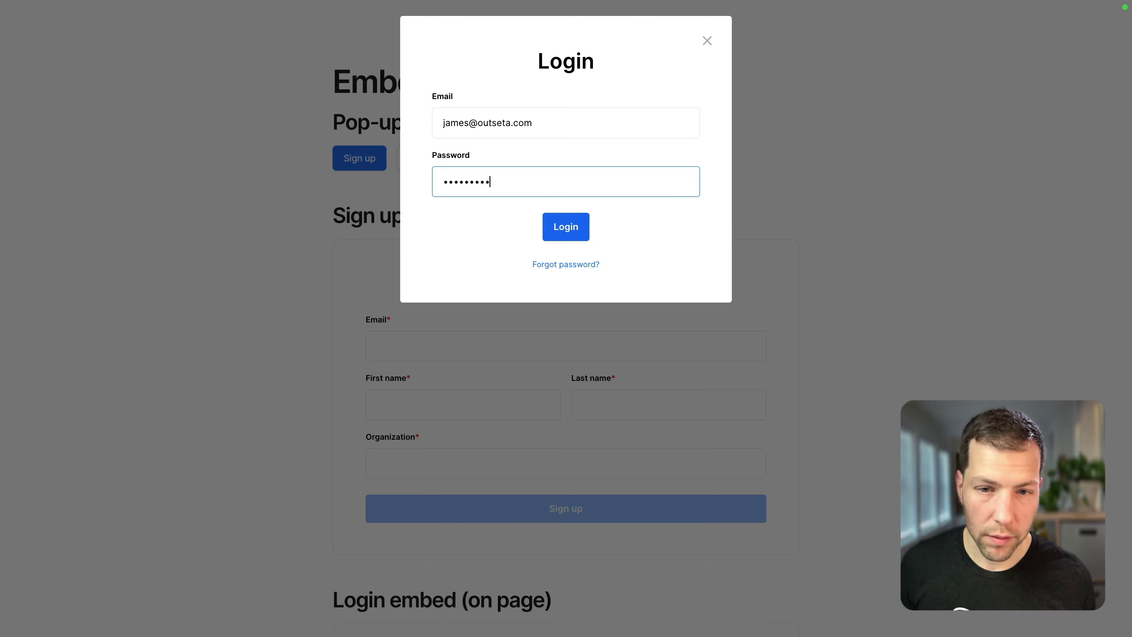
key(Return)
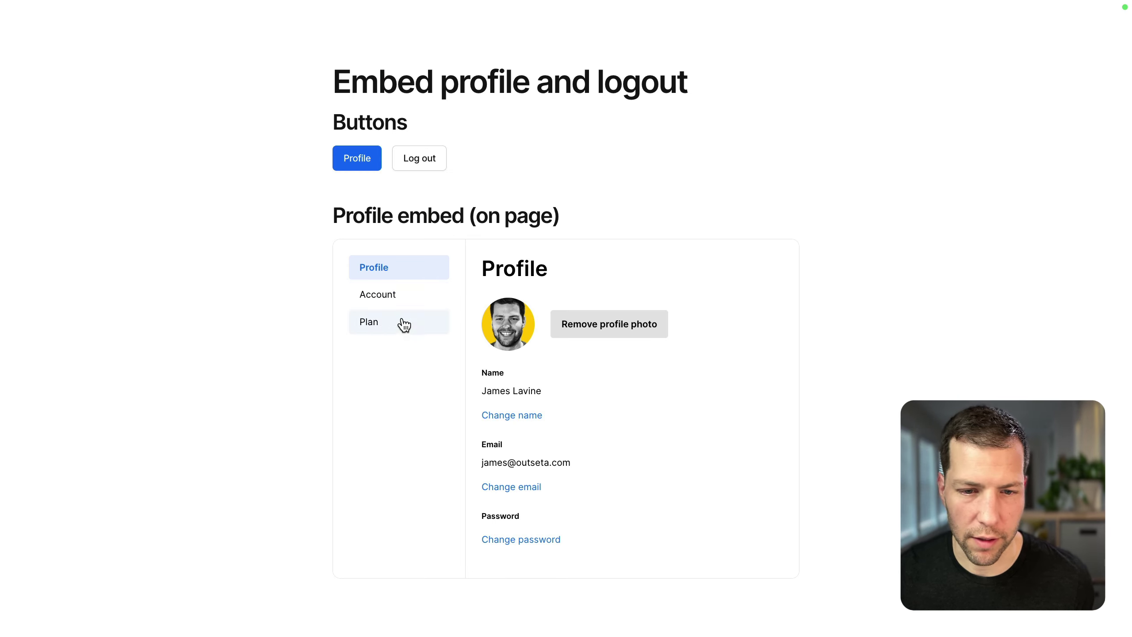
Step: View Account and Plan in the on-page profile embed and the Profile pop-up, then close it
click(371, 298)
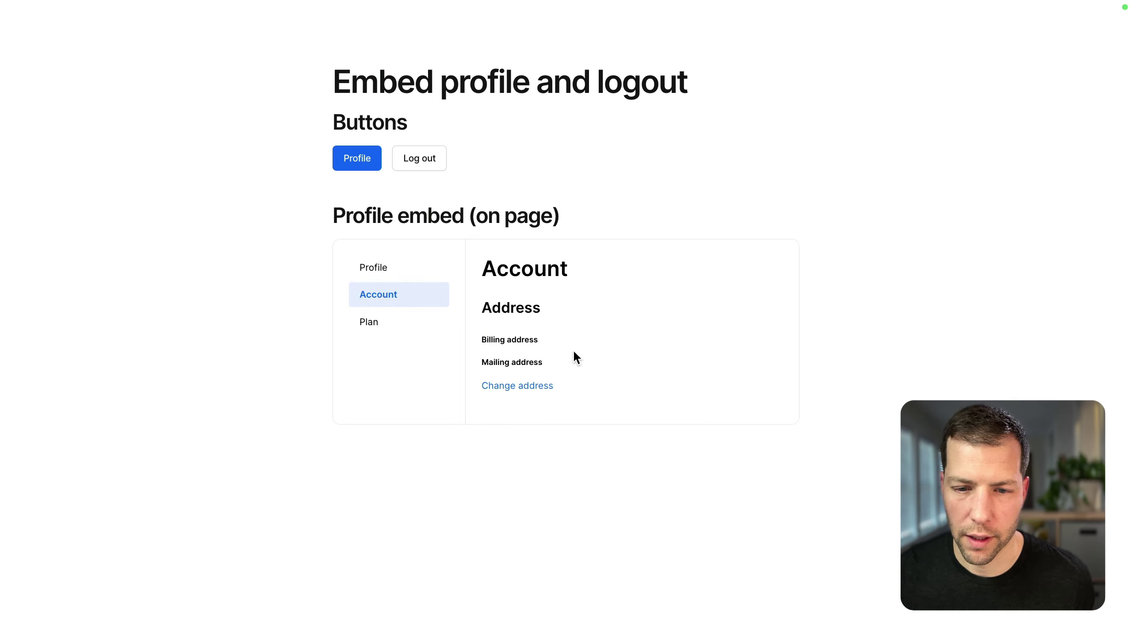
click(371, 326)
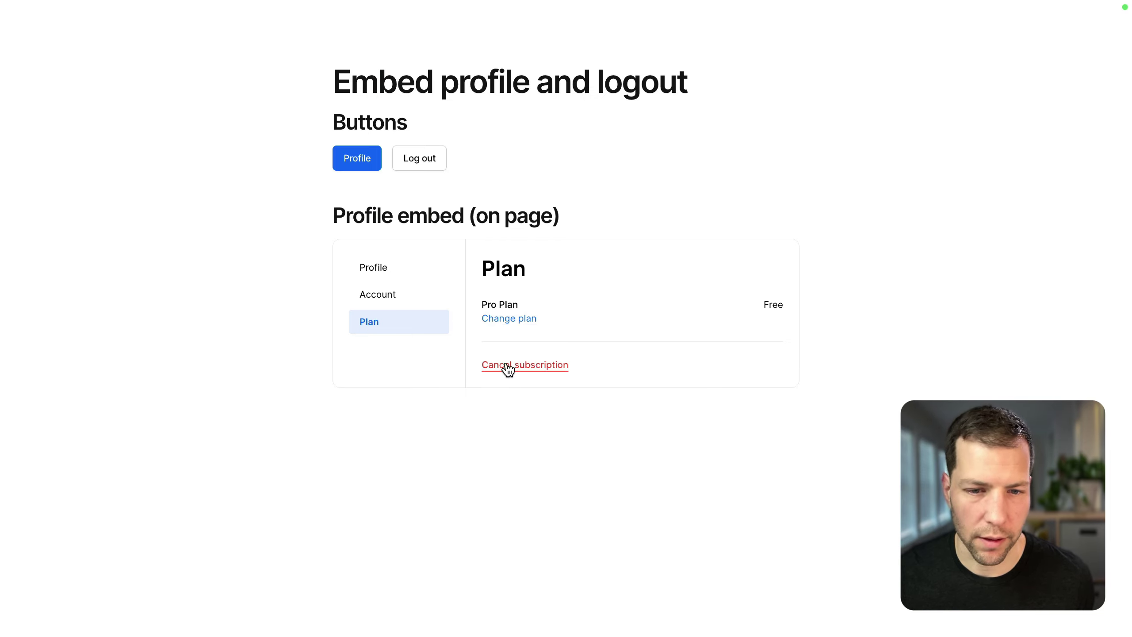
click(361, 160)
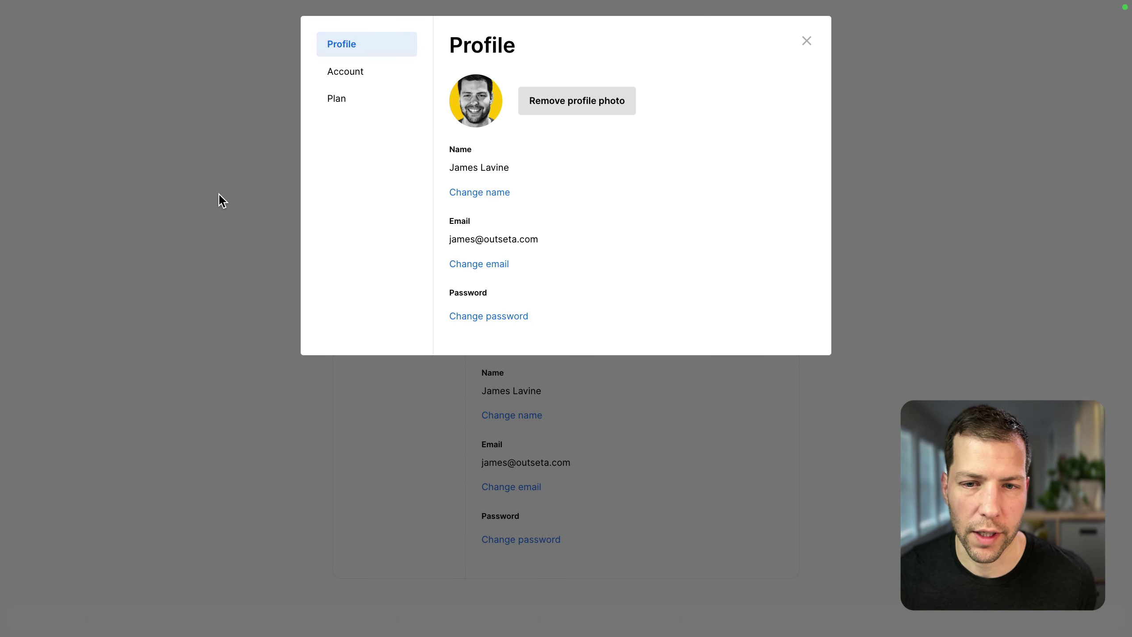
click(357, 71)
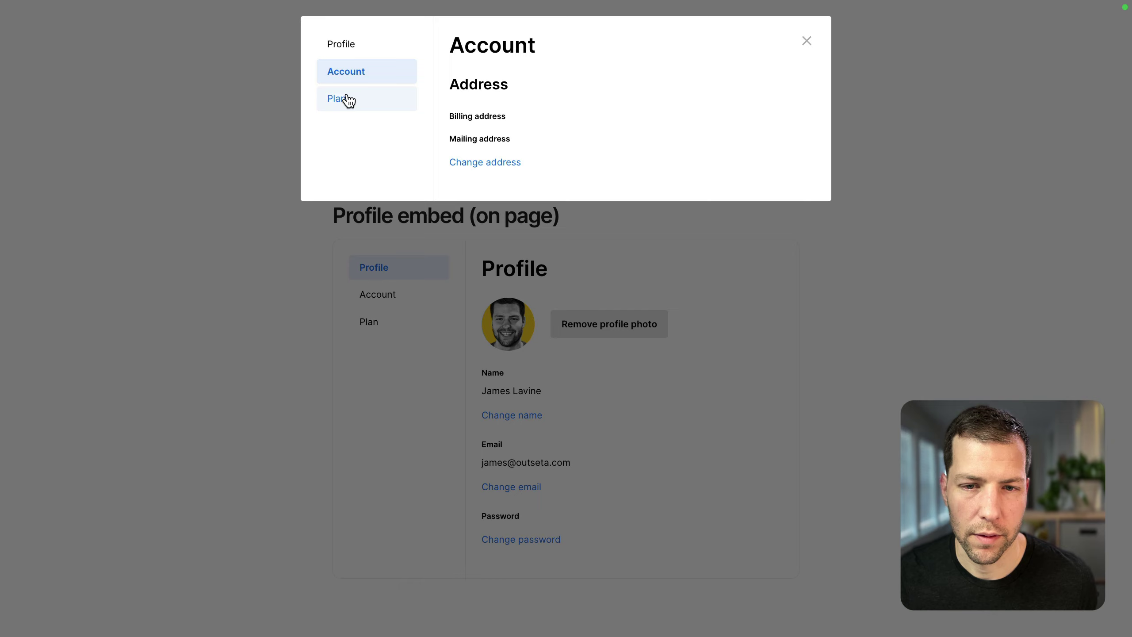
click(349, 100)
click(201, 154)
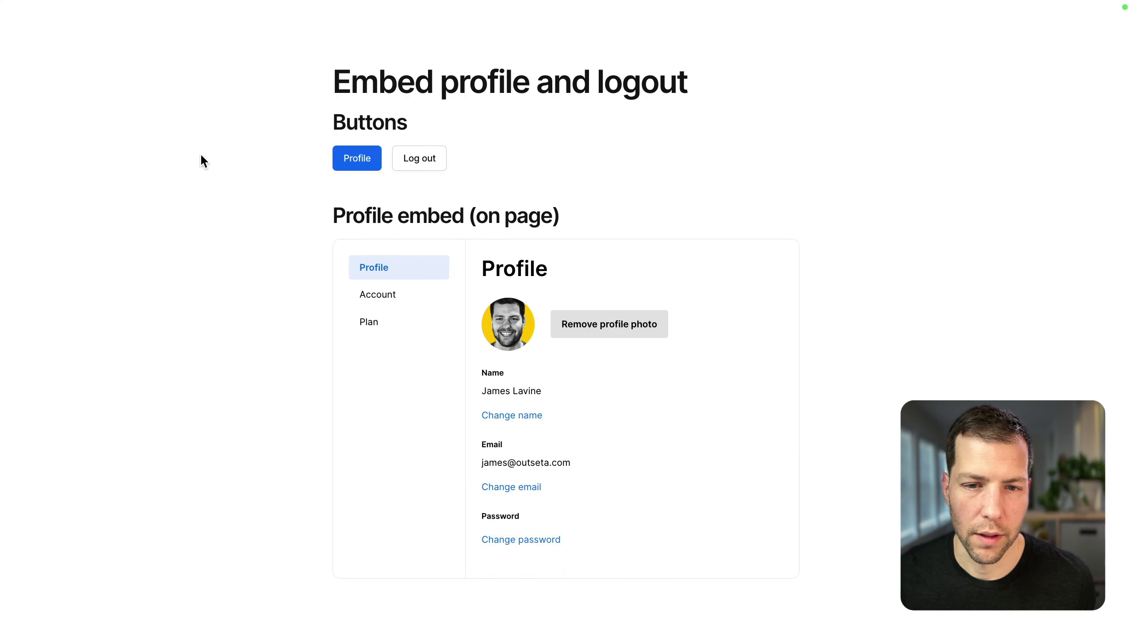
Step: Log out using the live site's Log out button
click(421, 160)
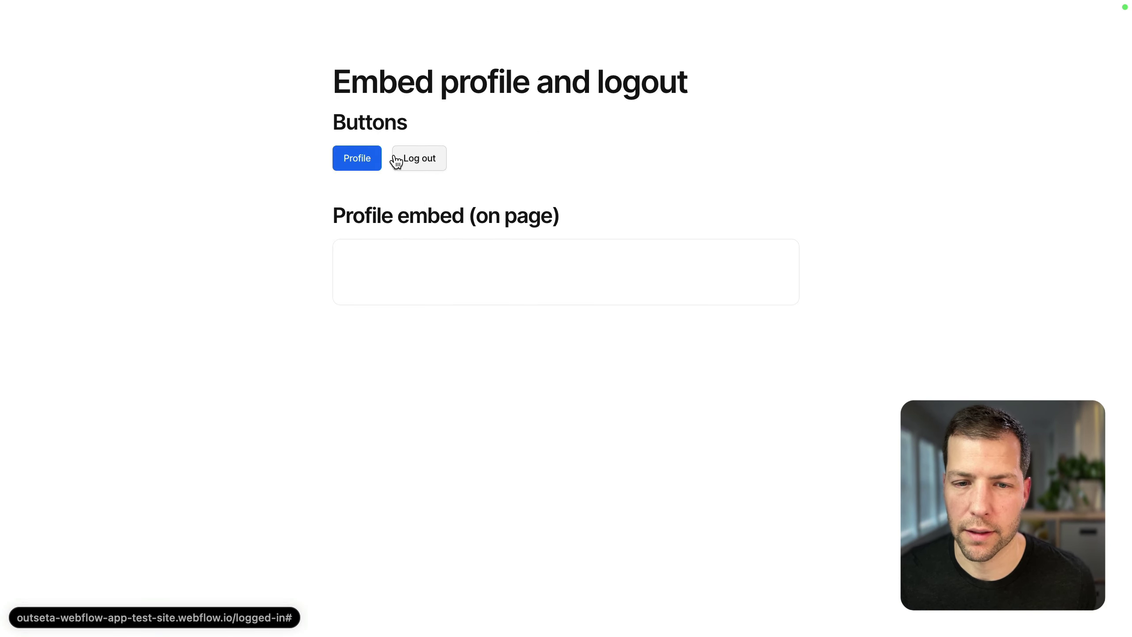